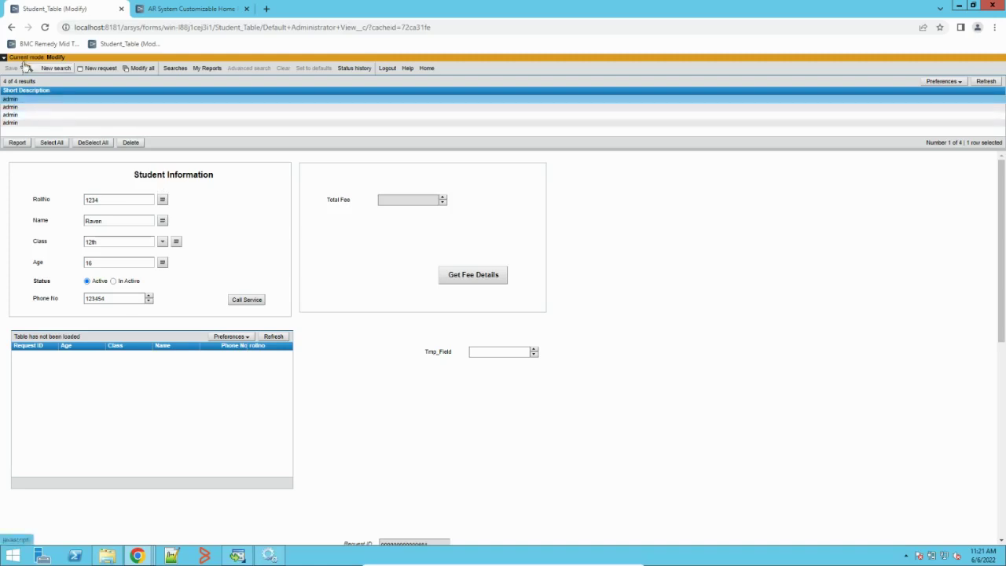
# Step: Run a new search without criteria on the student form to list all student records
pyautogui.click(14, 114)
pyautogui.click(11, 123)
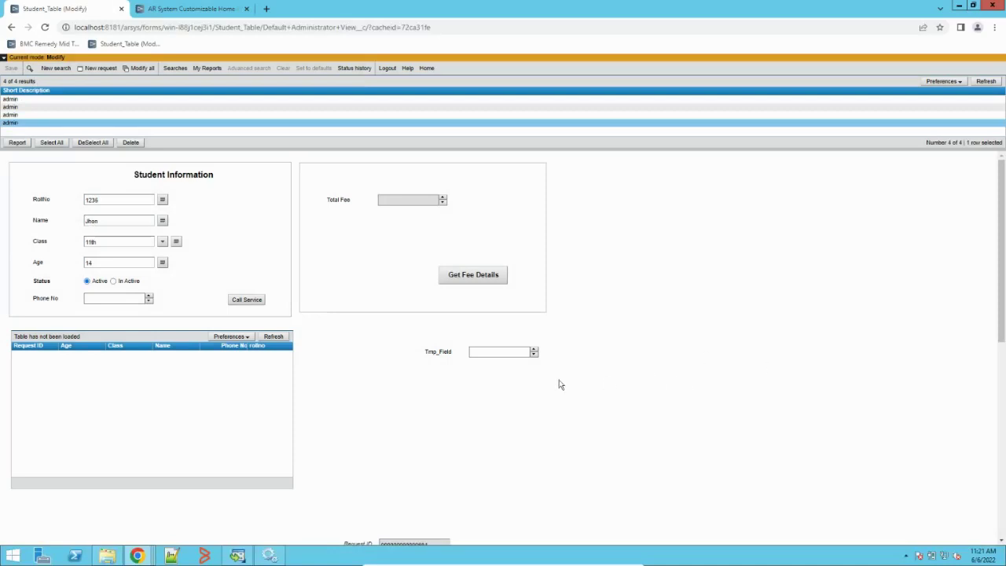
pyautogui.click(55, 68)
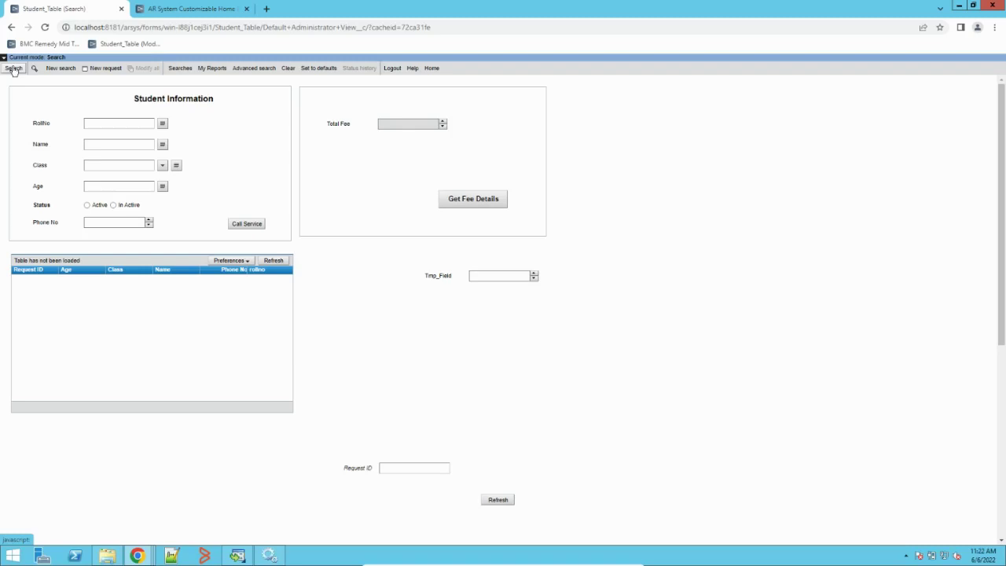
pyautogui.click(13, 69)
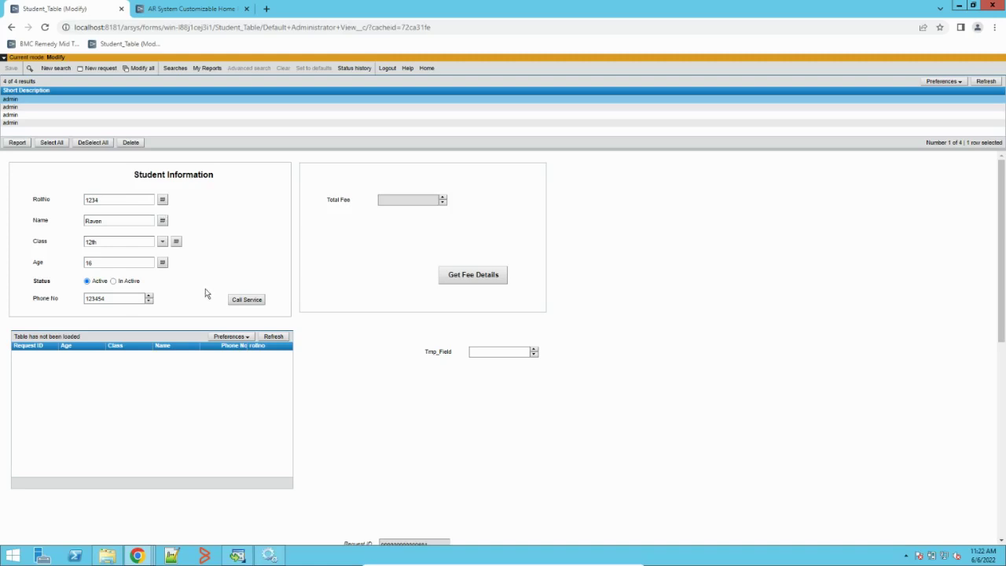
# Step: Select all listed student records and start a new report for them in the Report Console
pyautogui.click(51, 142)
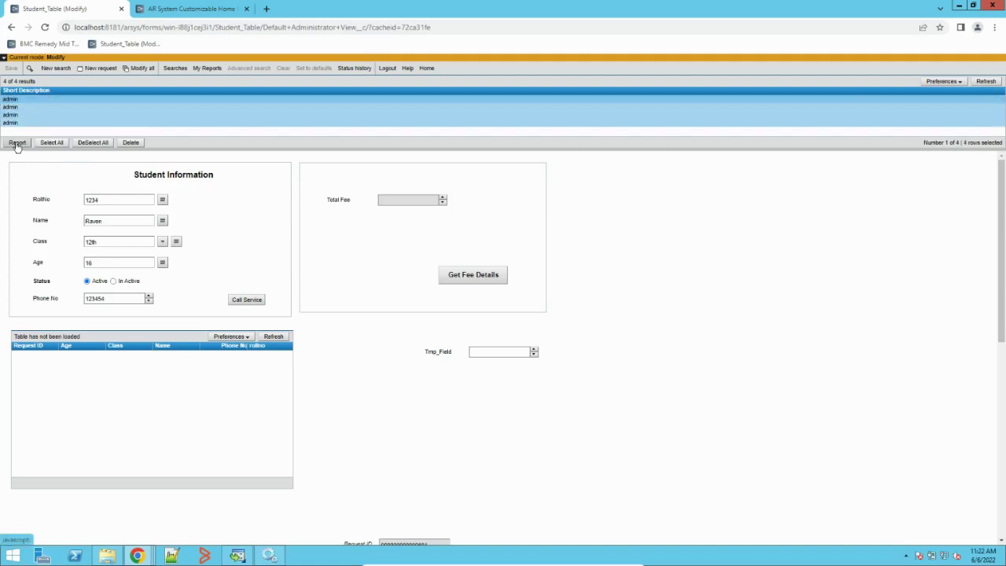
pyautogui.click(16, 143)
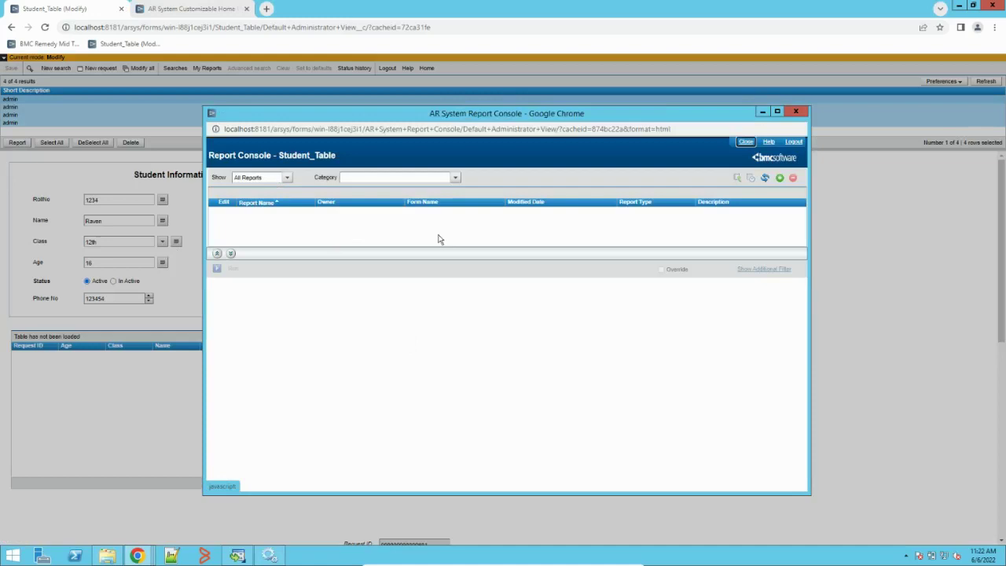
pyautogui.click(781, 180)
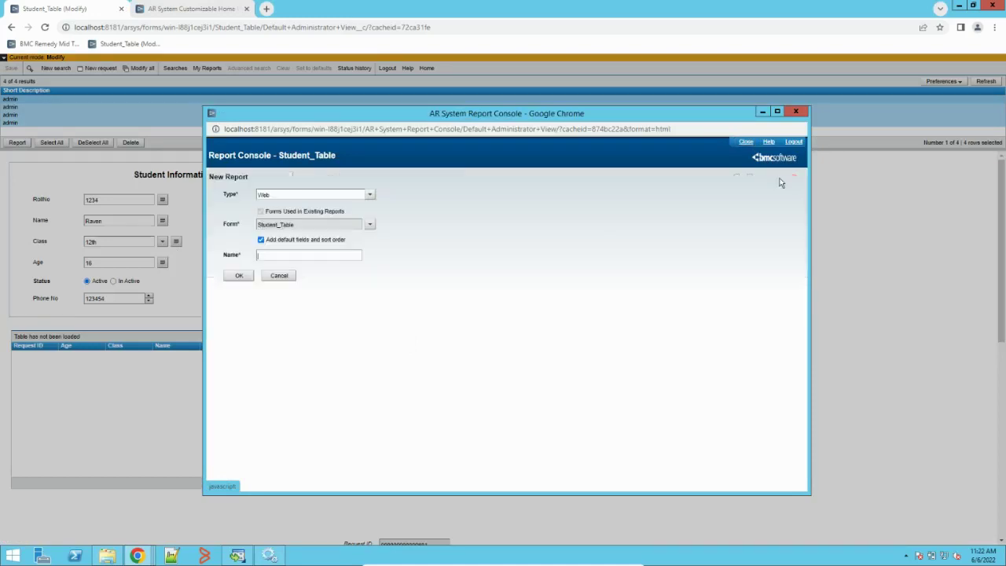
# Step: Create the new report with type Web and the name student_report, keeping the default fields and sort order
pyautogui.click(369, 195)
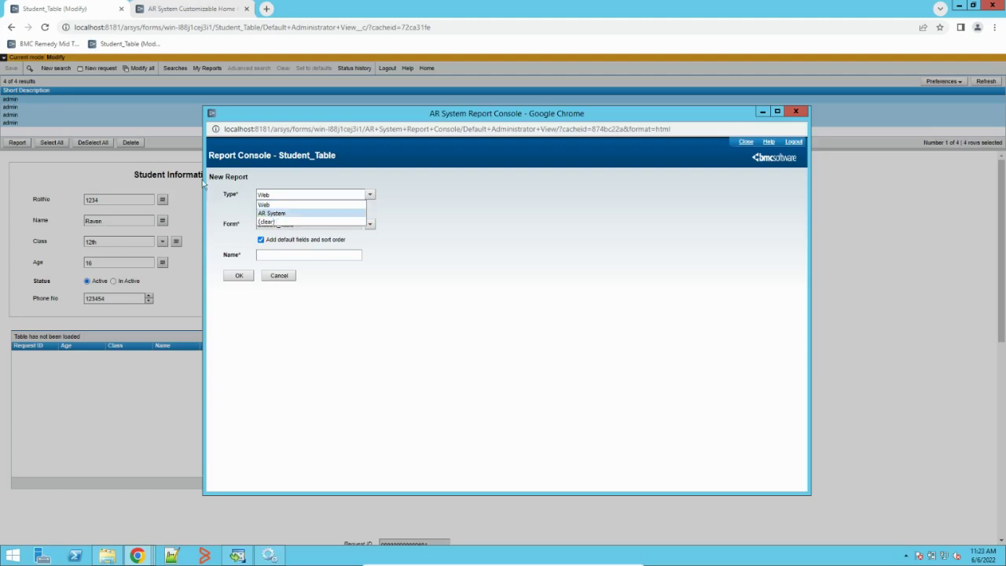
pyautogui.click(277, 205)
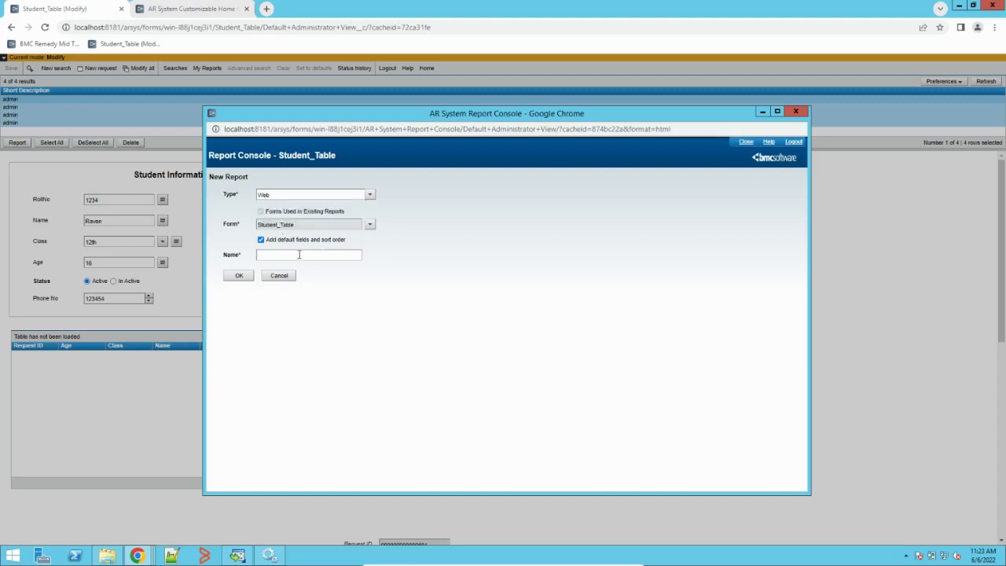
pyautogui.write('student_report')
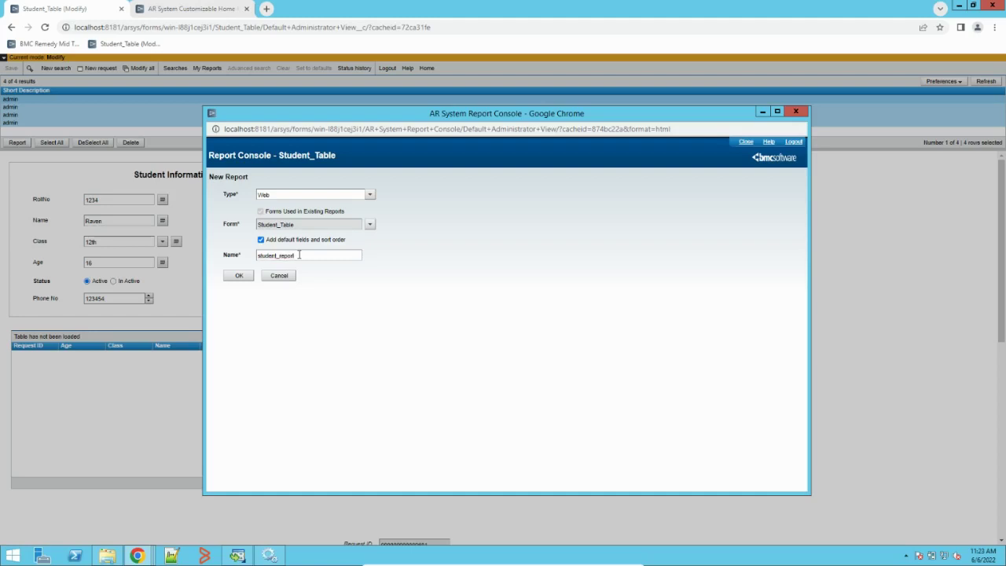
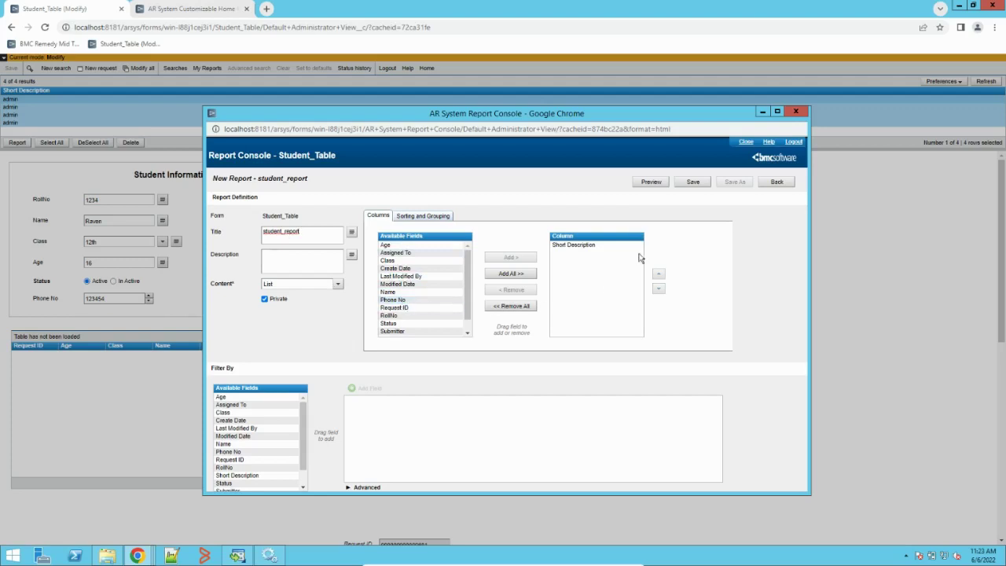
# Step: Replace the default Short Description column of the report with RollNo
pyautogui.click(580, 246)
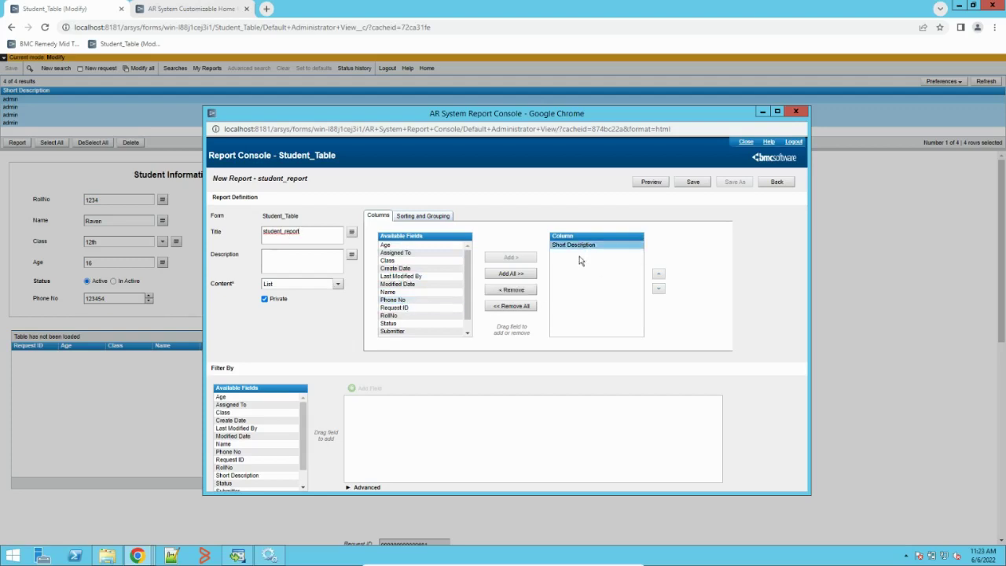
pyautogui.click(511, 290)
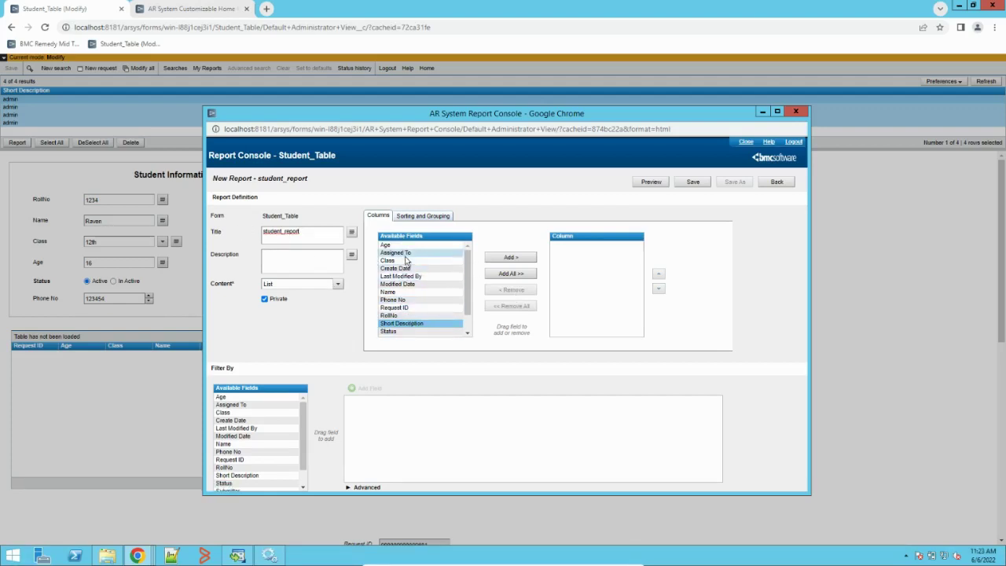
pyautogui.scroll(-1, 406, 316)
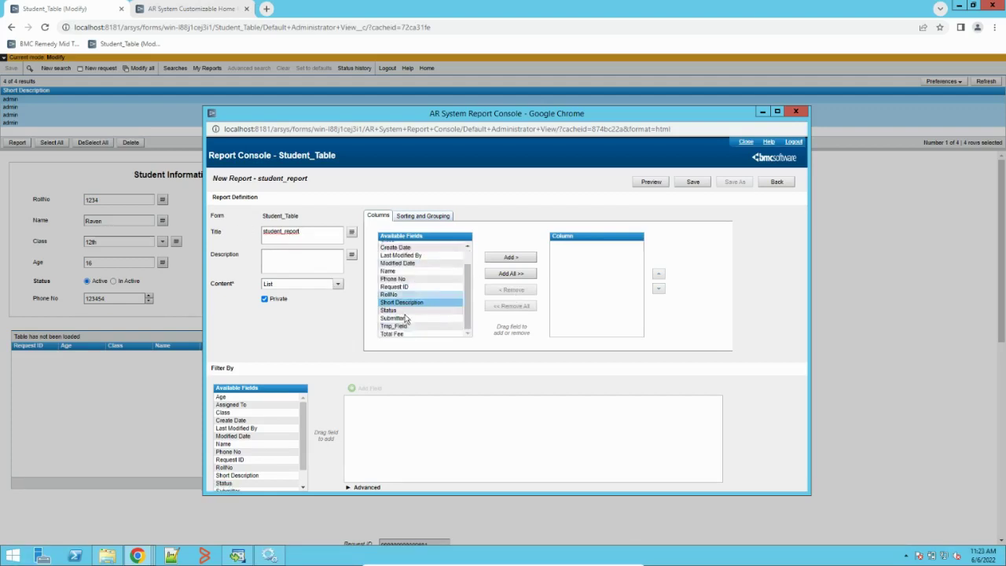
pyautogui.click(405, 294)
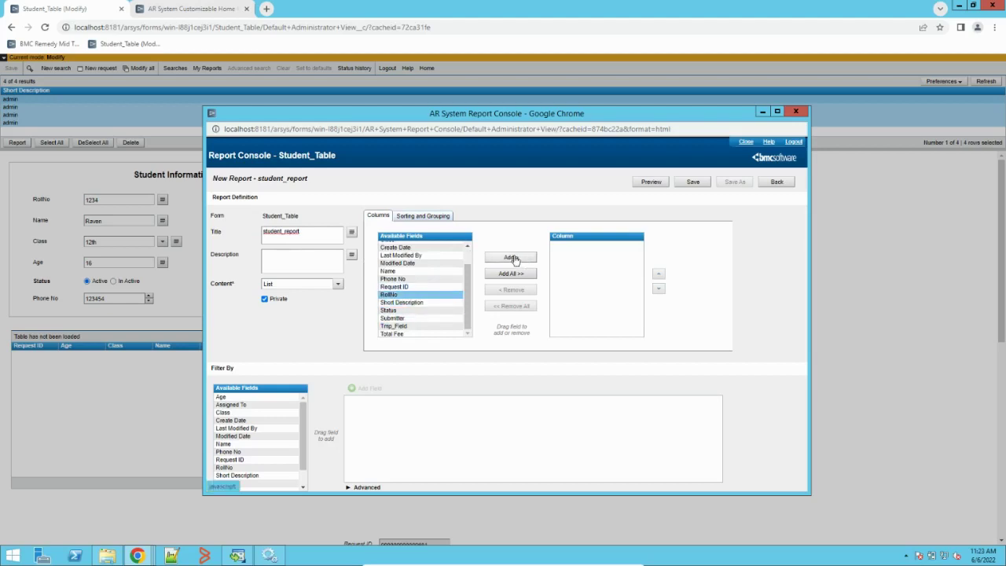
pyautogui.click(511, 258)
# Step: Add the Name and Class fields as report columns after RollNo
pyautogui.click(397, 280)
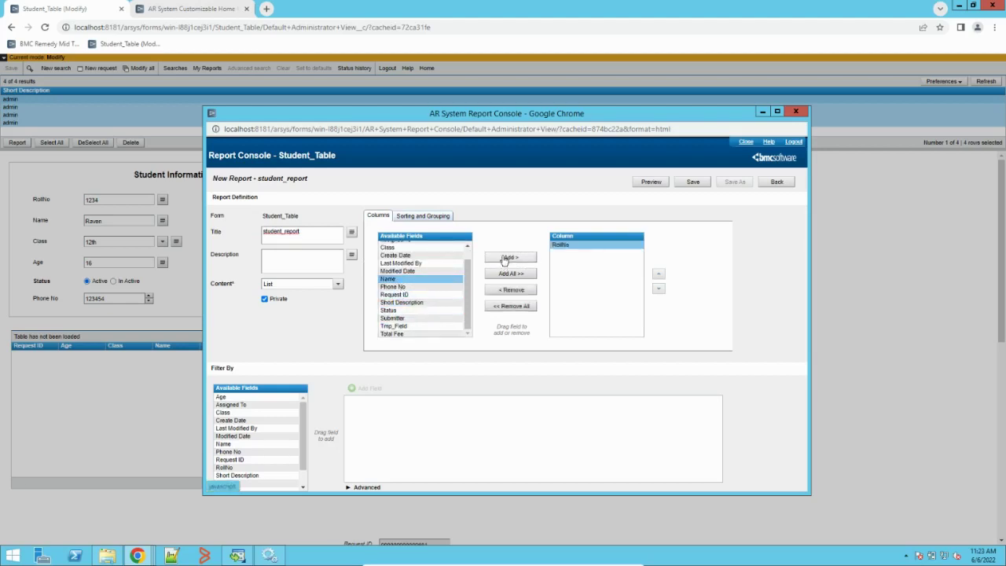
pyautogui.click(511, 258)
pyautogui.click(398, 248)
pyautogui.click(398, 255)
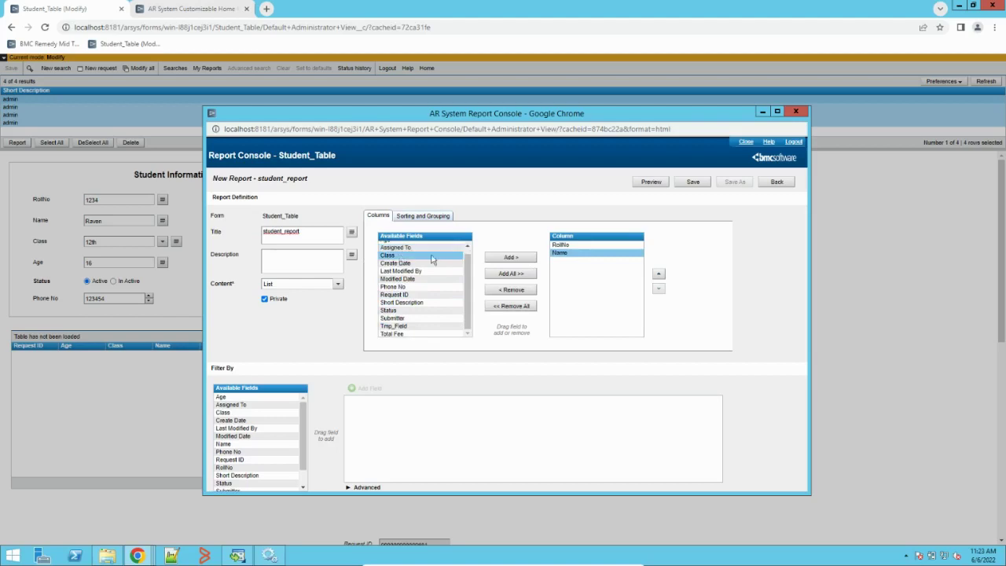
pyautogui.click(511, 258)
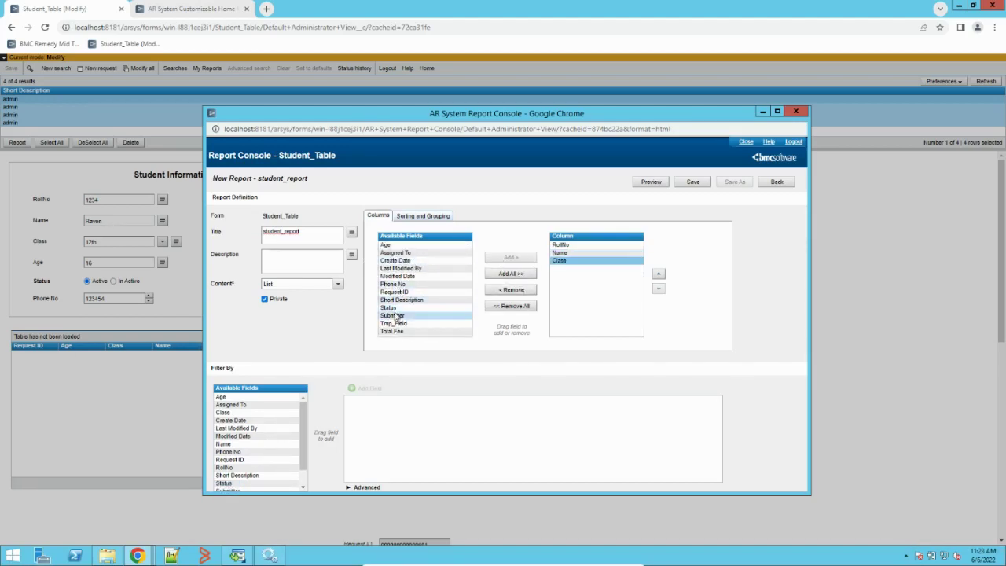
# Step: Add the Status, Age and Phone No fields, in that order, to the report columns
pyautogui.click(397, 307)
pyautogui.click(527, 261)
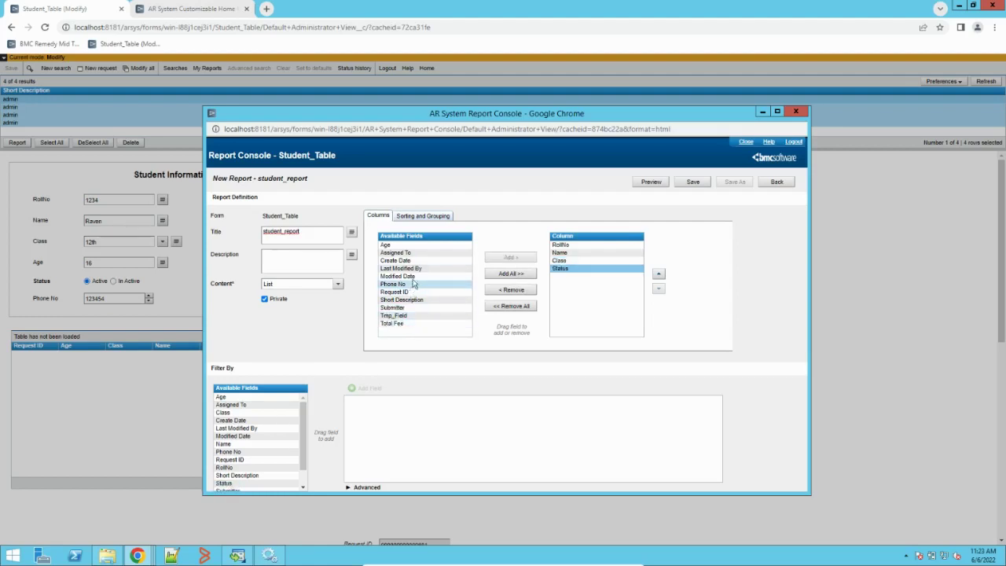
pyautogui.click(399, 246)
pyautogui.click(504, 258)
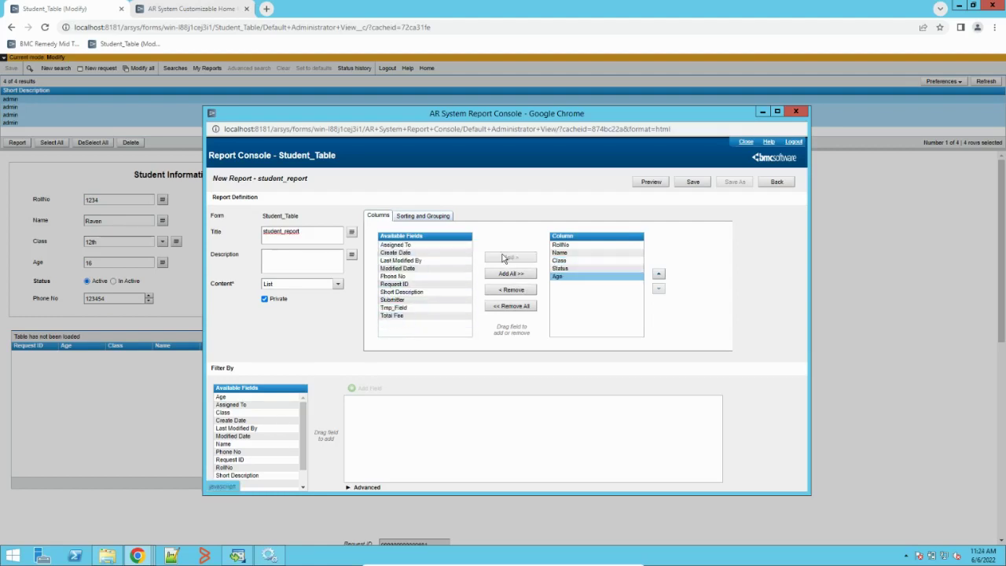
pyautogui.click(393, 276)
pyautogui.click(511, 257)
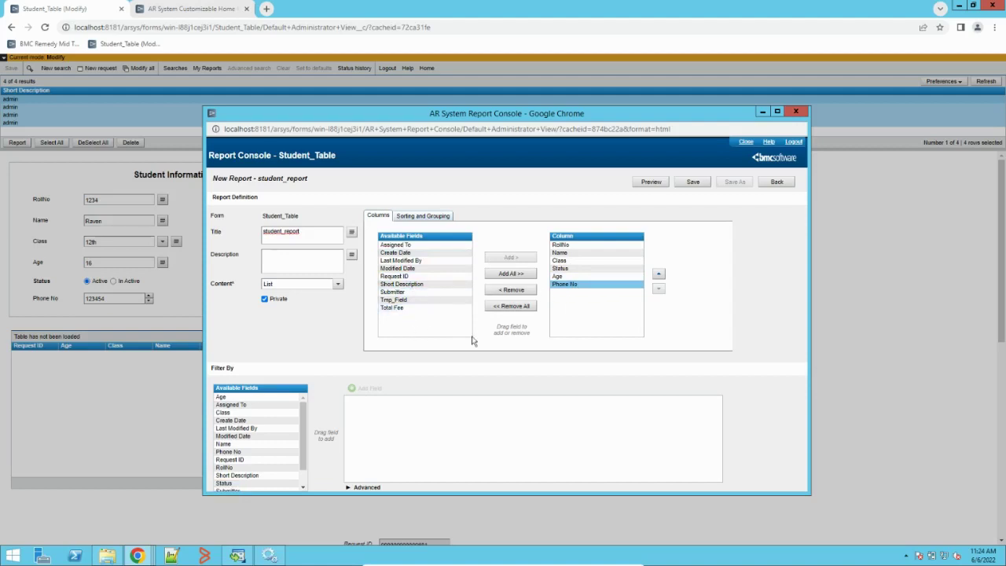
# Step: Preview student_report and export all its pages in Excel format
pyautogui.click(648, 183)
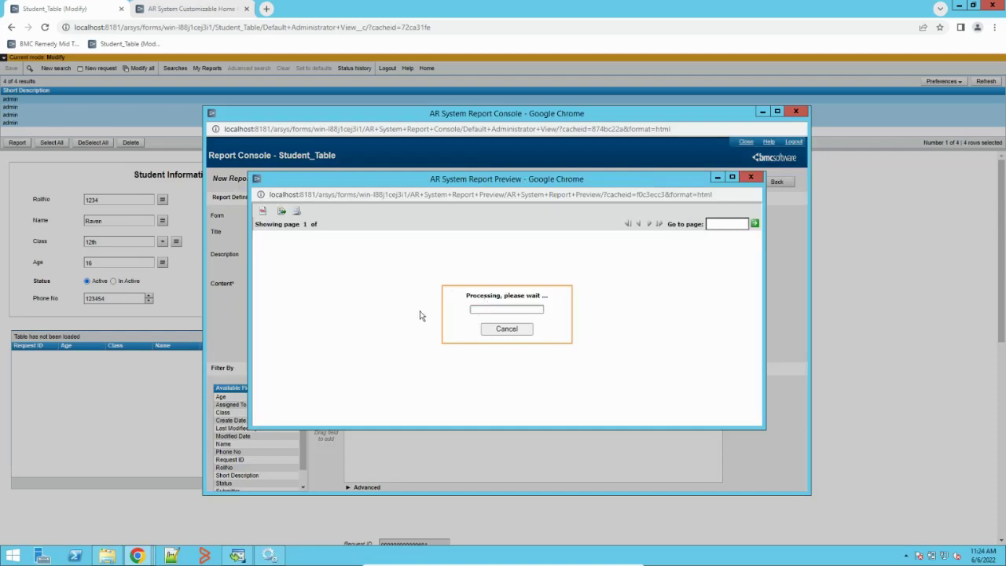
pyautogui.click(283, 212)
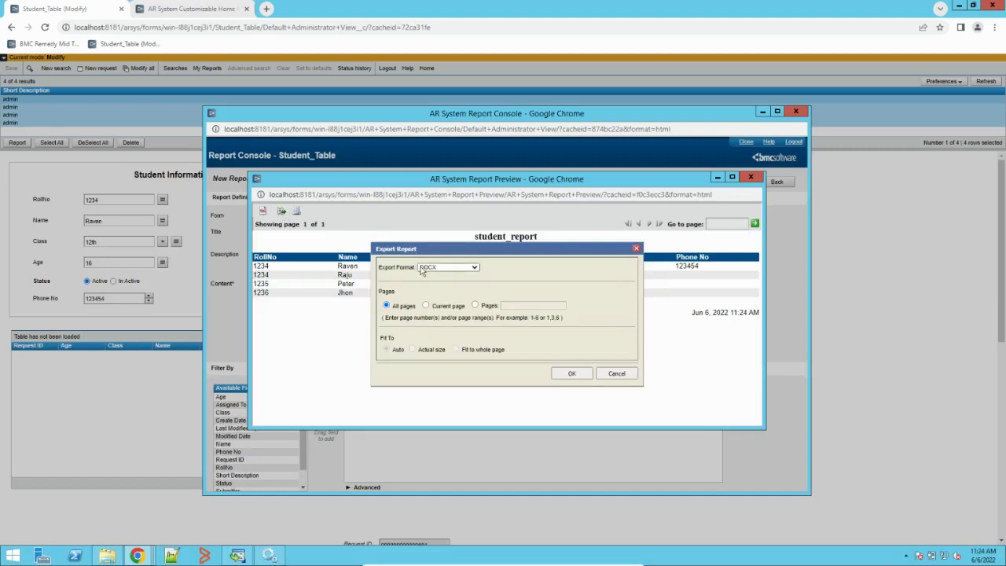
pyautogui.click(457, 268)
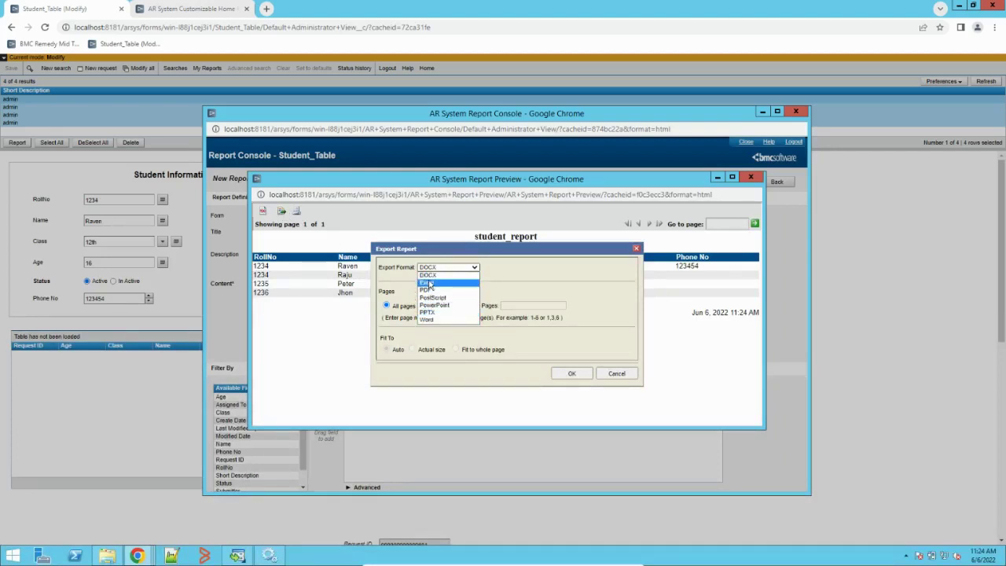
pyautogui.click(429, 283)
pyautogui.click(569, 375)
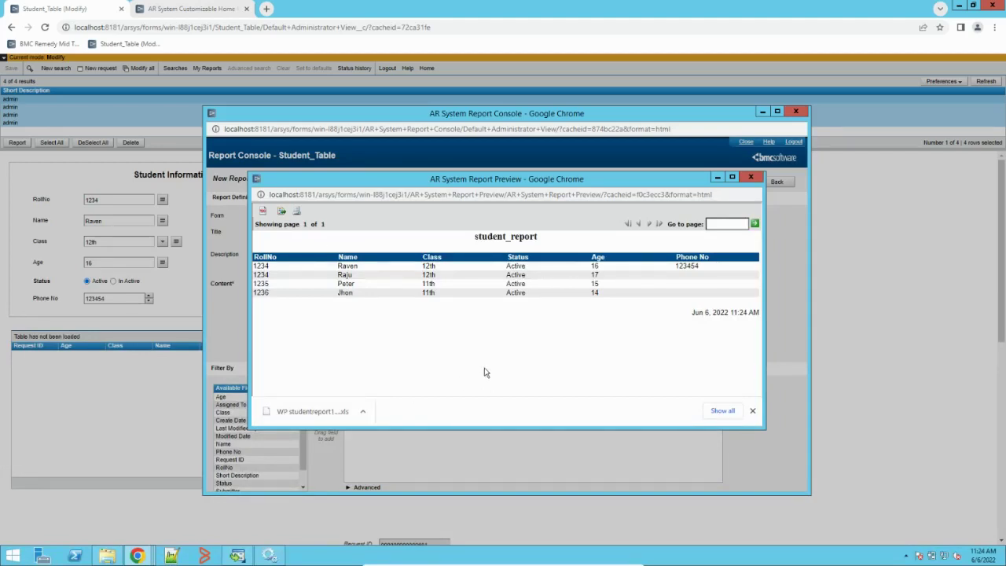
pyautogui.click(281, 212)
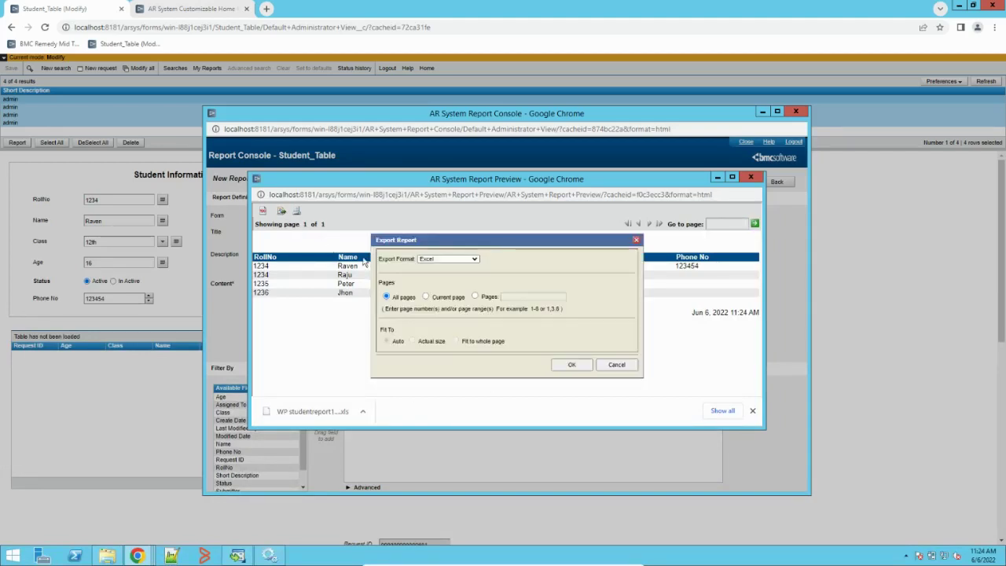
pyautogui.click(474, 260)
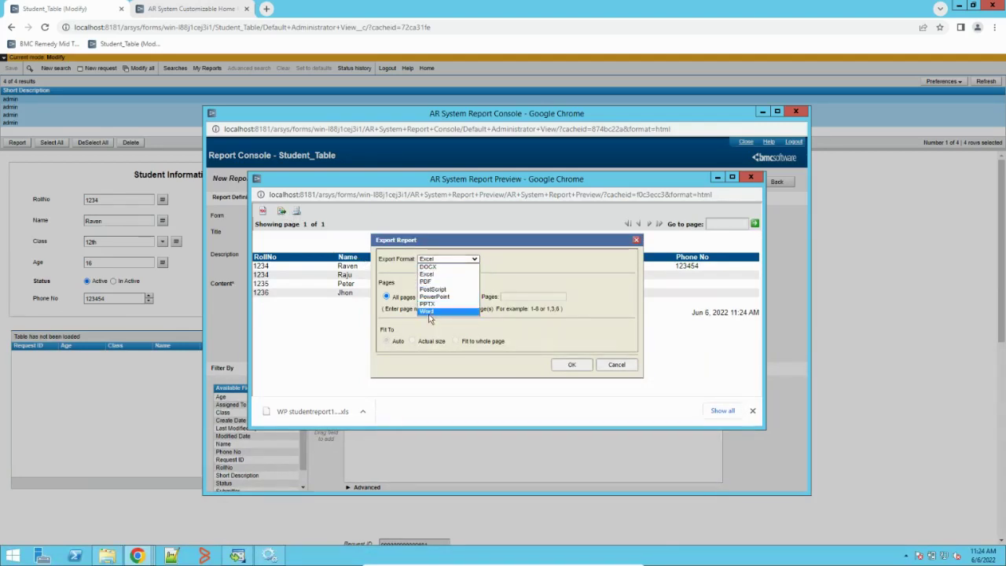
pyautogui.click(590, 314)
pyautogui.click(618, 365)
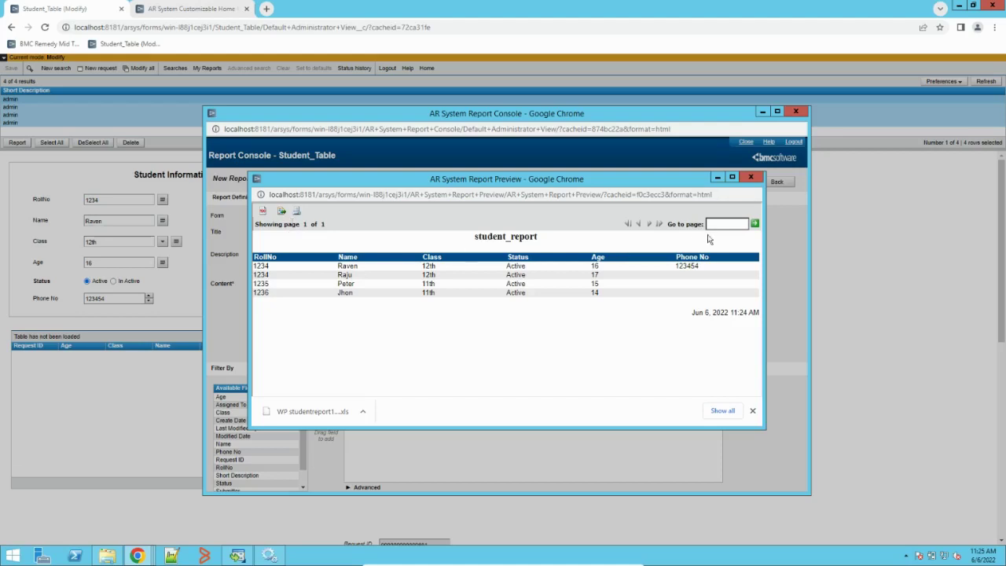
# Step: Close the preview, save the student_report definition and return to the report list
pyautogui.click(751, 176)
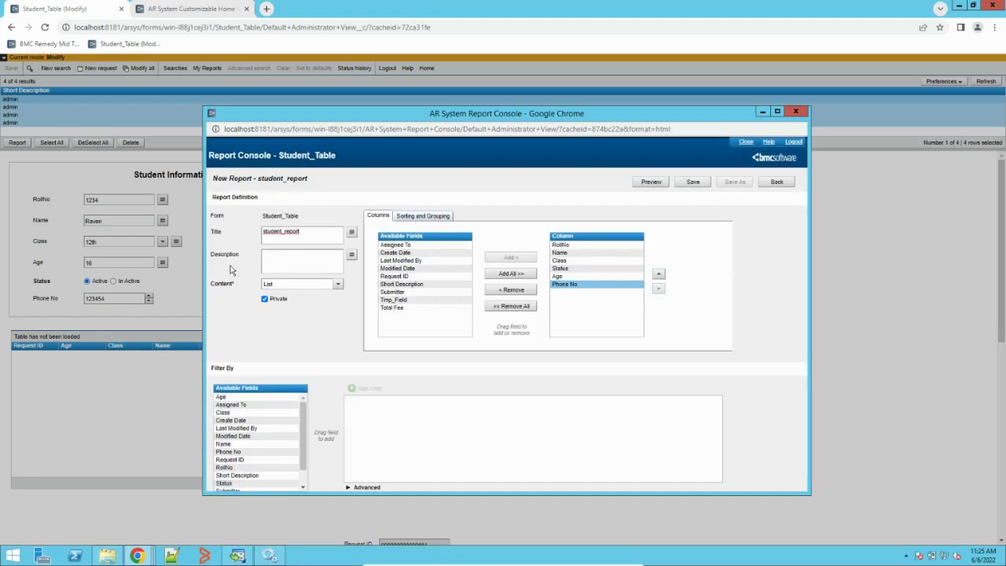
pyautogui.click(692, 181)
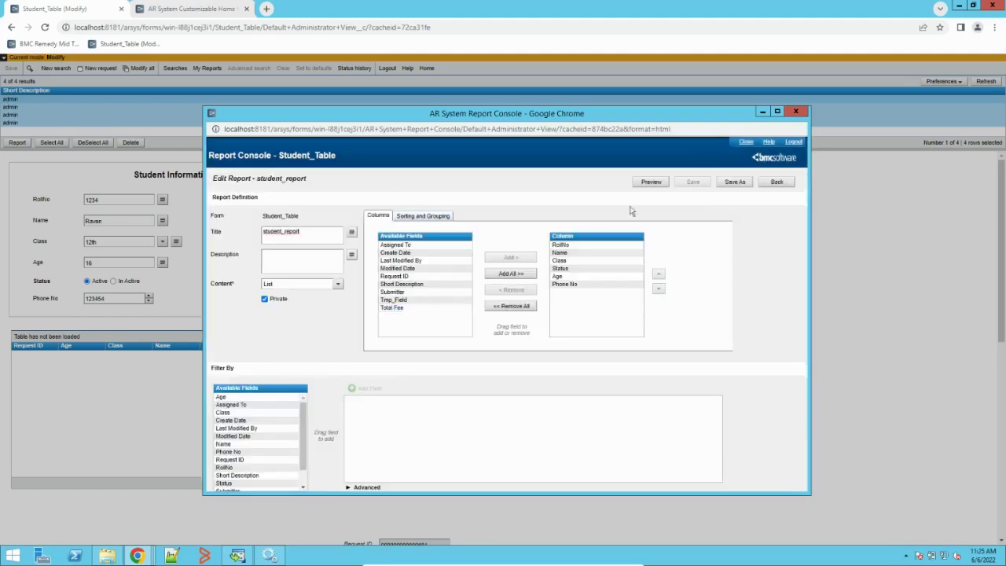
pyautogui.click(777, 182)
# Step: Limit the report list to reports created by me and run student_report
pyautogui.click(260, 216)
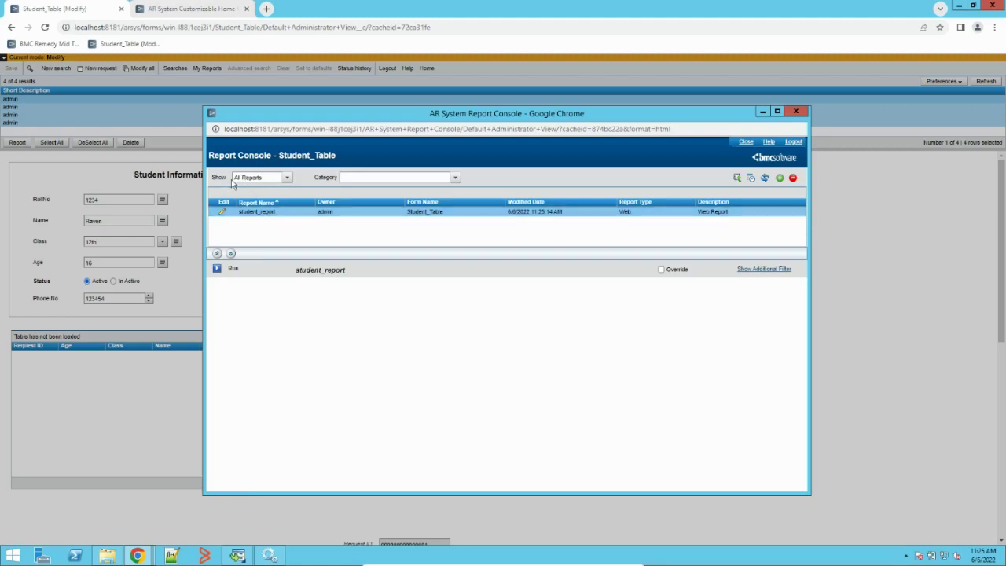
pyautogui.click(287, 178)
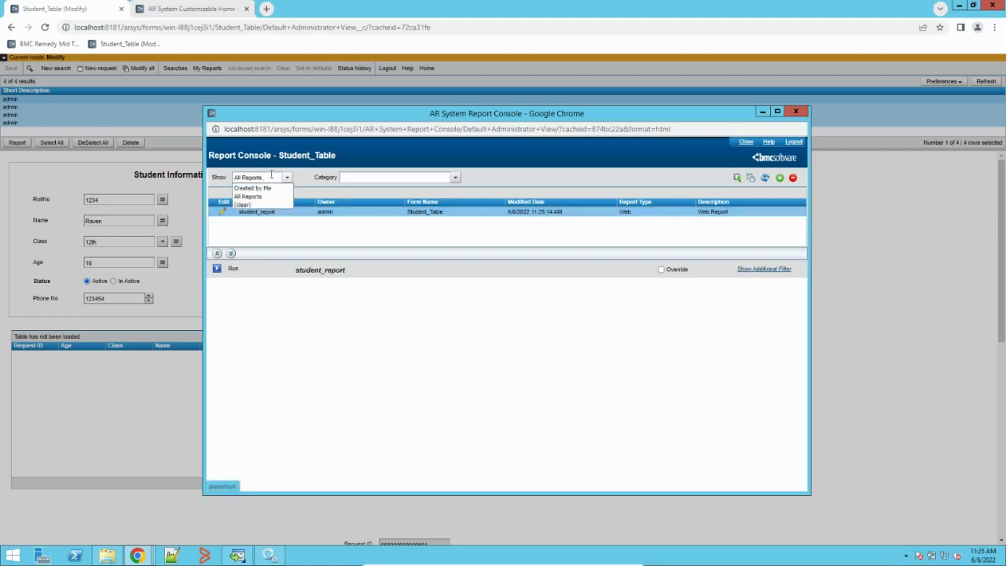
pyautogui.click(253, 189)
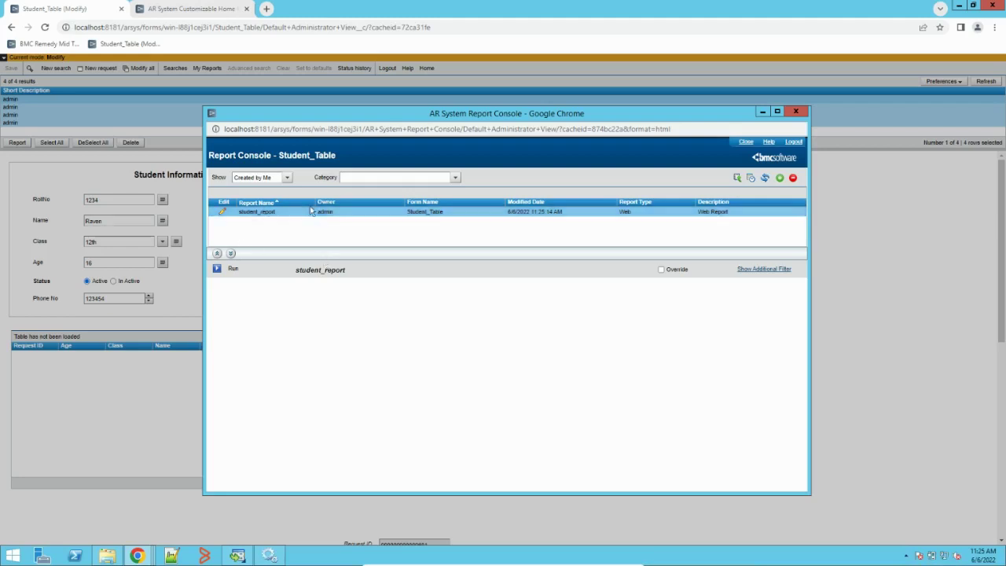
pyautogui.click(217, 269)
# Step: Try an additional filter on student_report with the condition Age is equal to 12, and remove the condition again
pyautogui.click(762, 271)
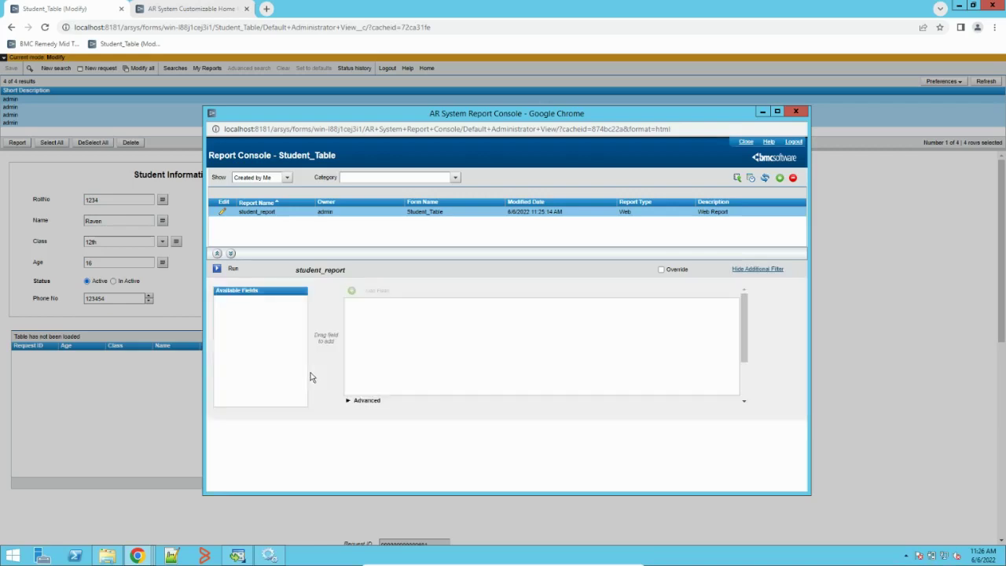
pyautogui.click(249, 349)
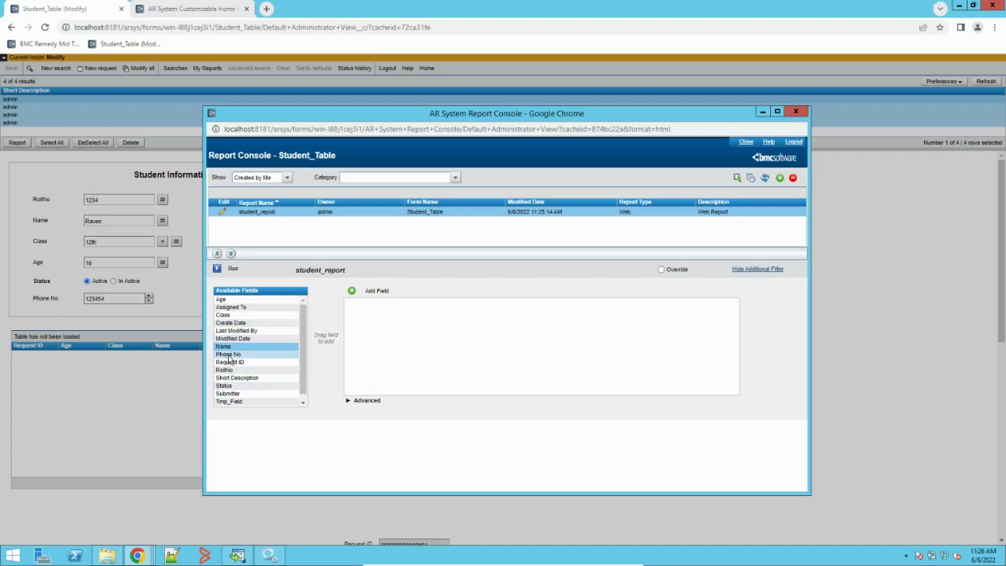
pyautogui.click(229, 354)
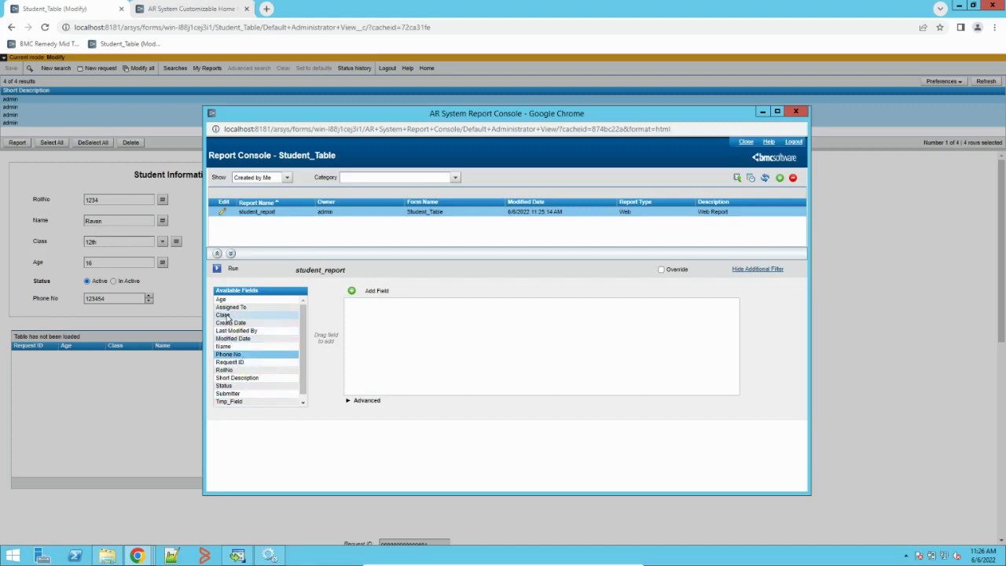
pyautogui.moveTo(222, 299); pyautogui.dragTo(374, 324)
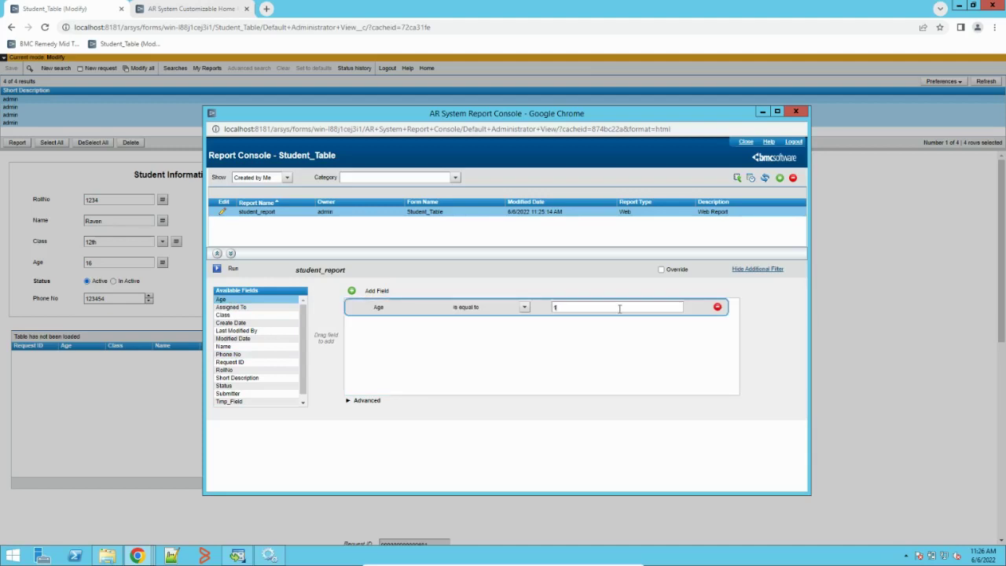
pyautogui.click(523, 307)
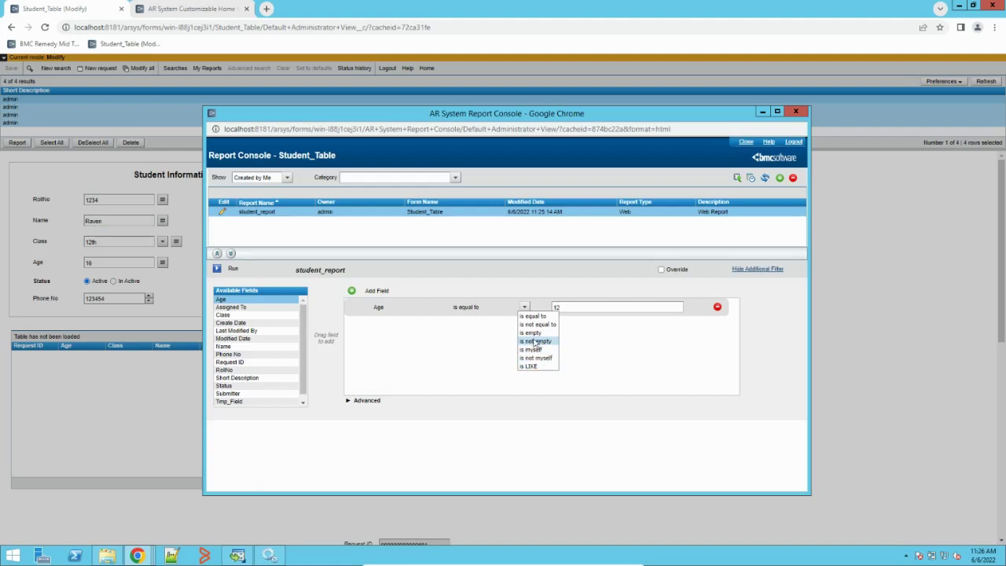
pyautogui.click(569, 307)
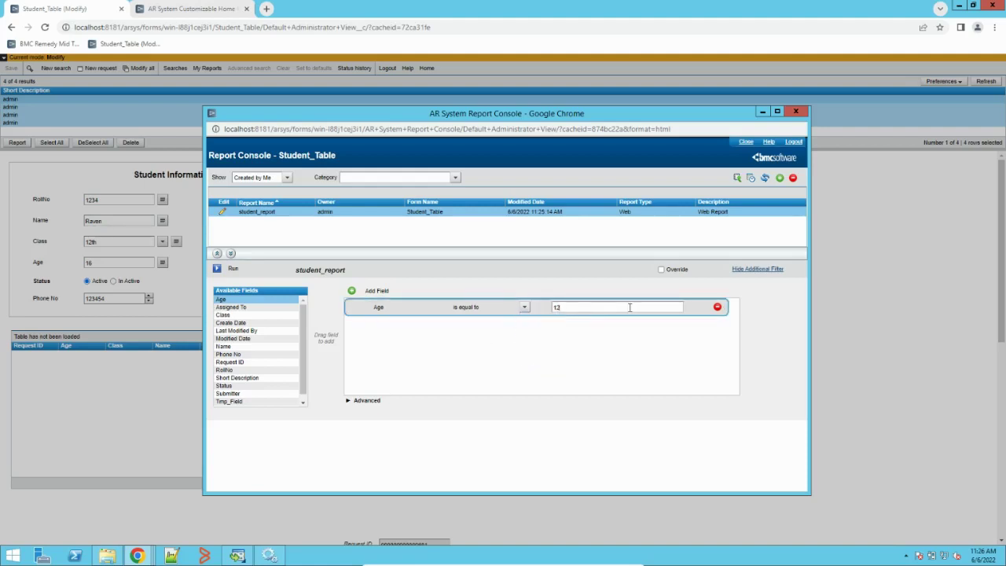
pyautogui.click(717, 307)
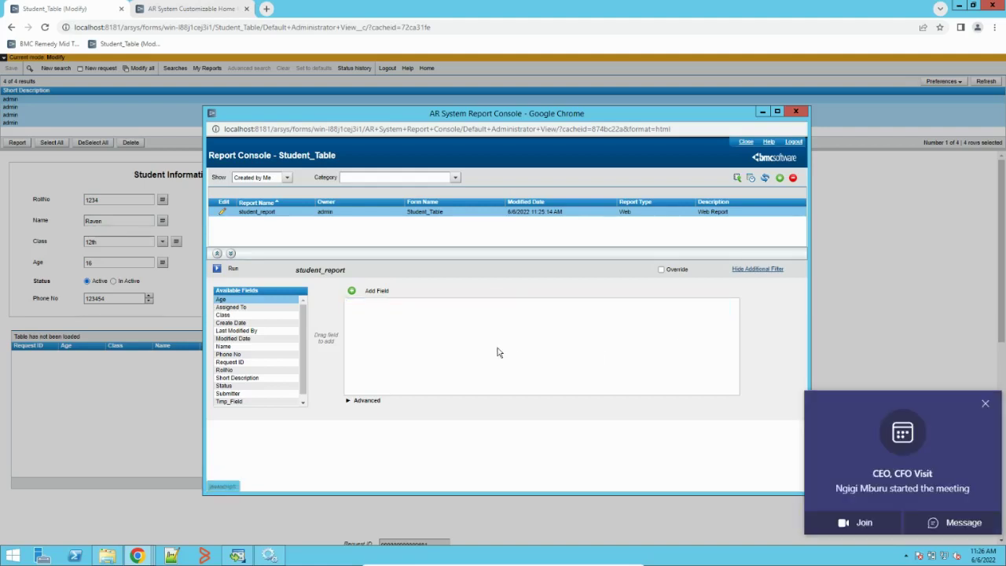
pyautogui.click(984, 406)
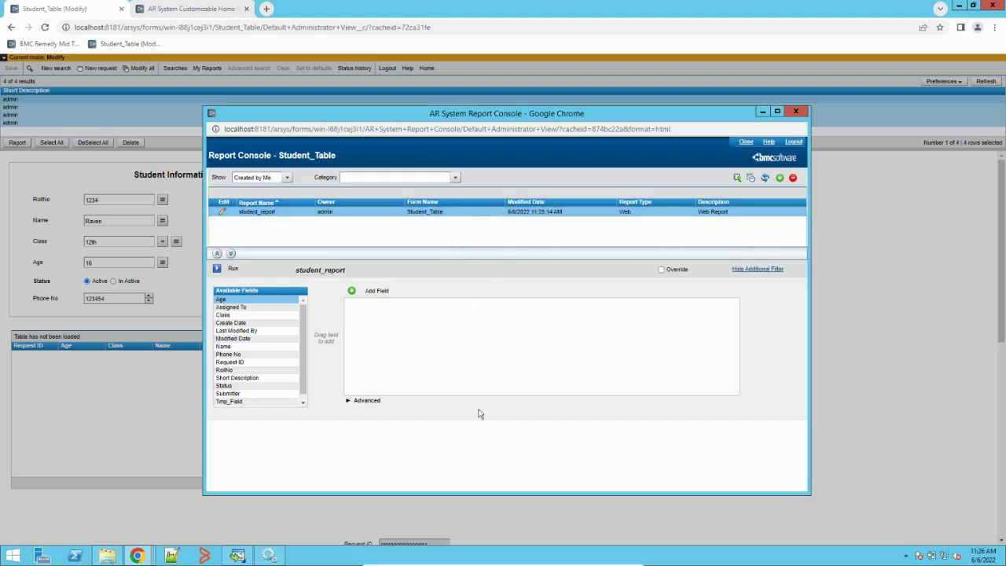
# Step: Run student_report without an additional filter and open its export options
pyautogui.click(217, 270)
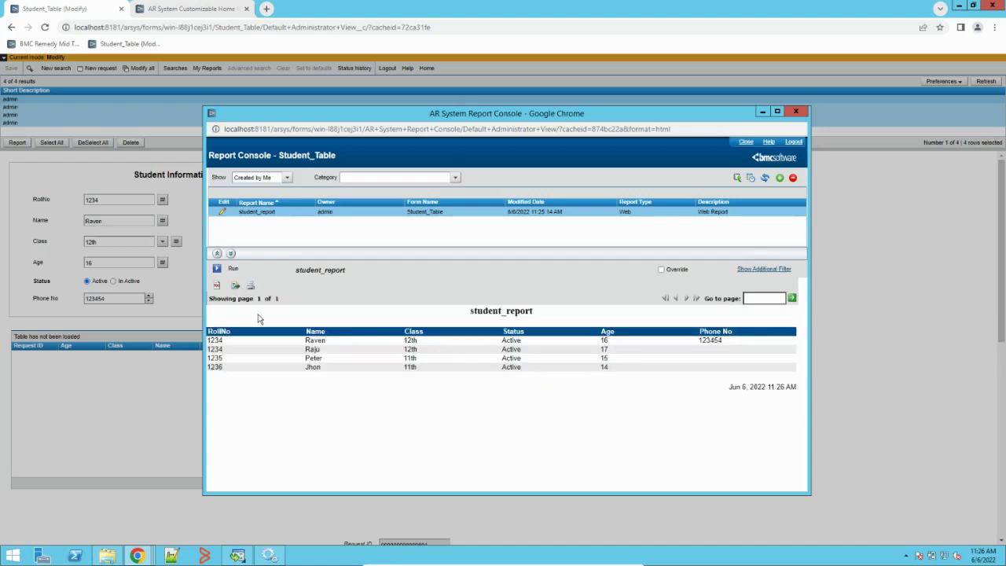
pyautogui.click(235, 286)
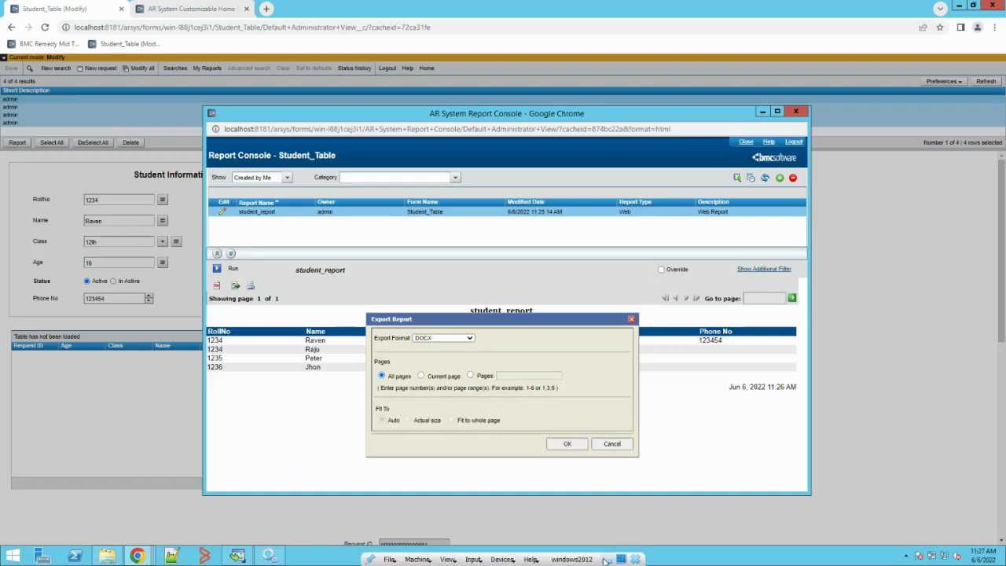
pyautogui.click(604, 560)
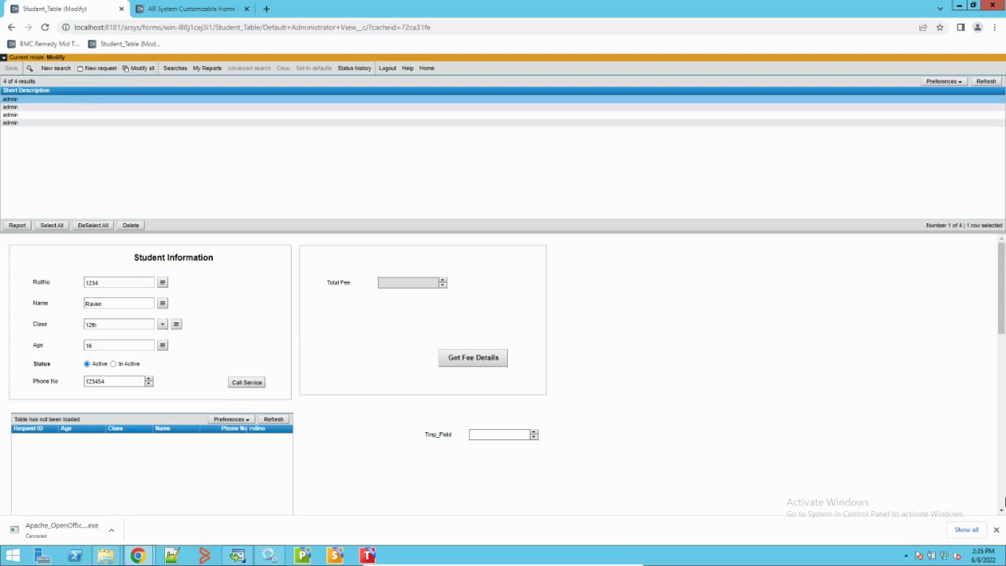
# Step: Dismiss the browser's download bar and switch to BMC Remedy Data Import
pyautogui.click(996, 529)
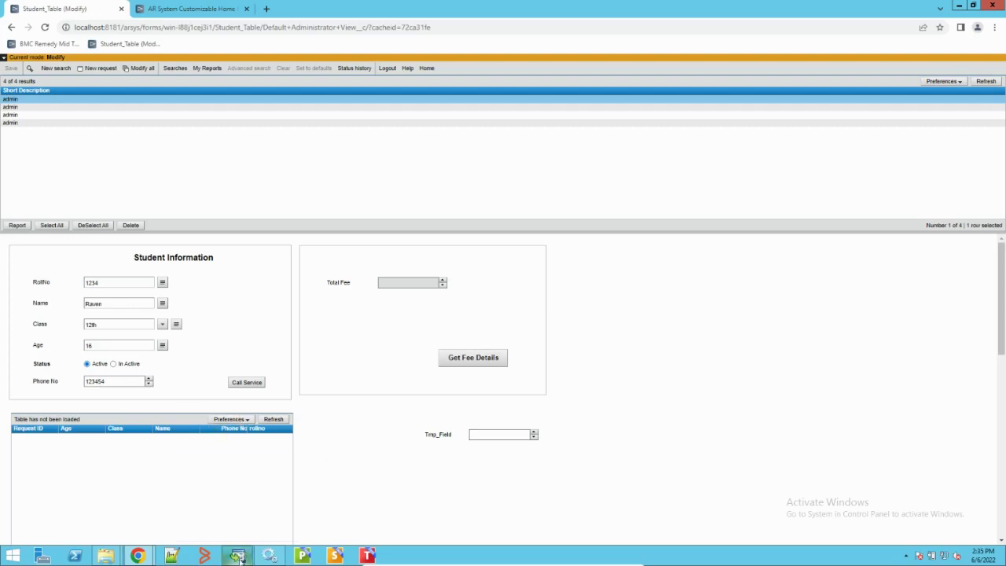
pyautogui.moveTo(240, 558)
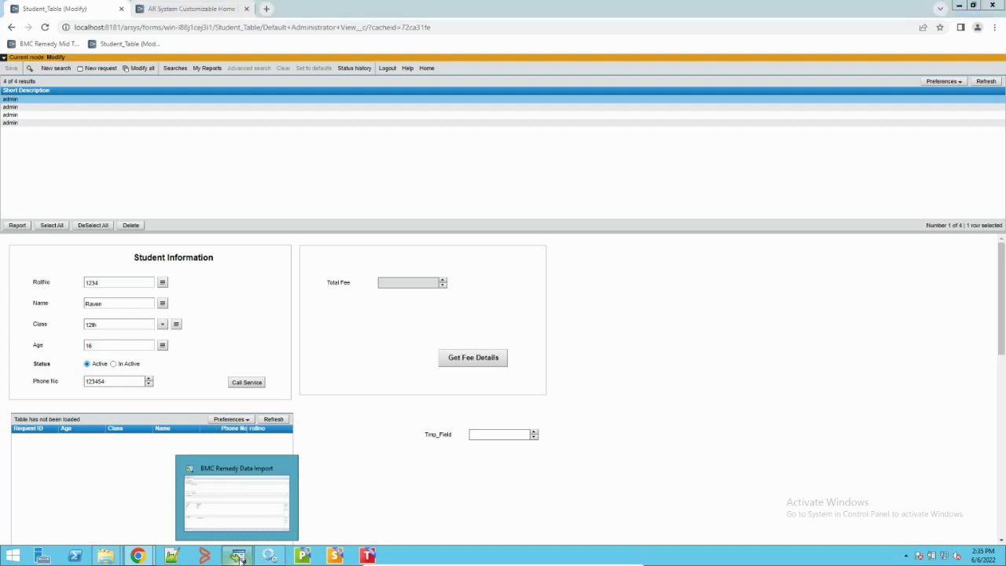
pyautogui.click(240, 557)
pyautogui.click(607, 283)
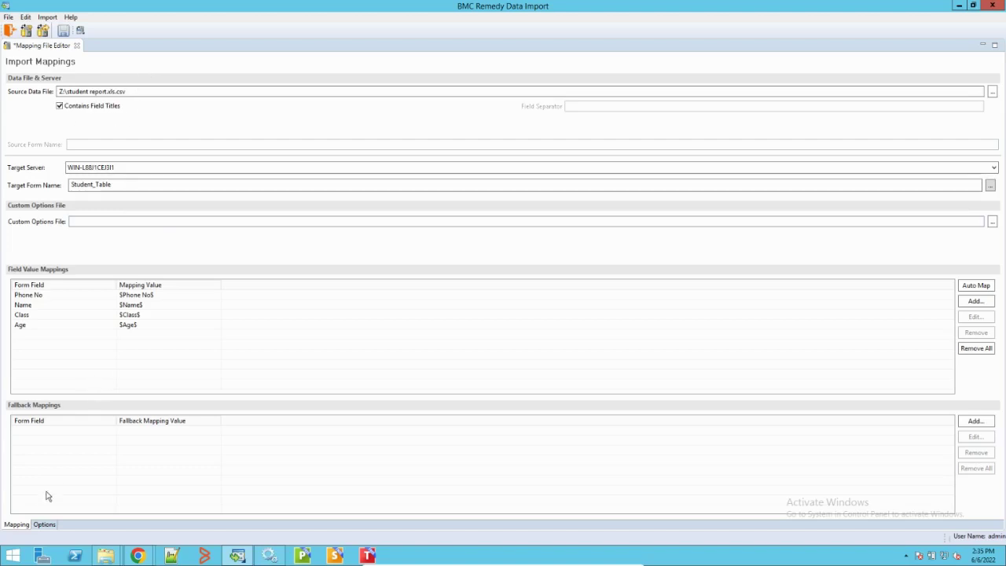
# Step: Log in again as admin with the account password, closing the open mapping without saving its changes
pyautogui.click(9, 17)
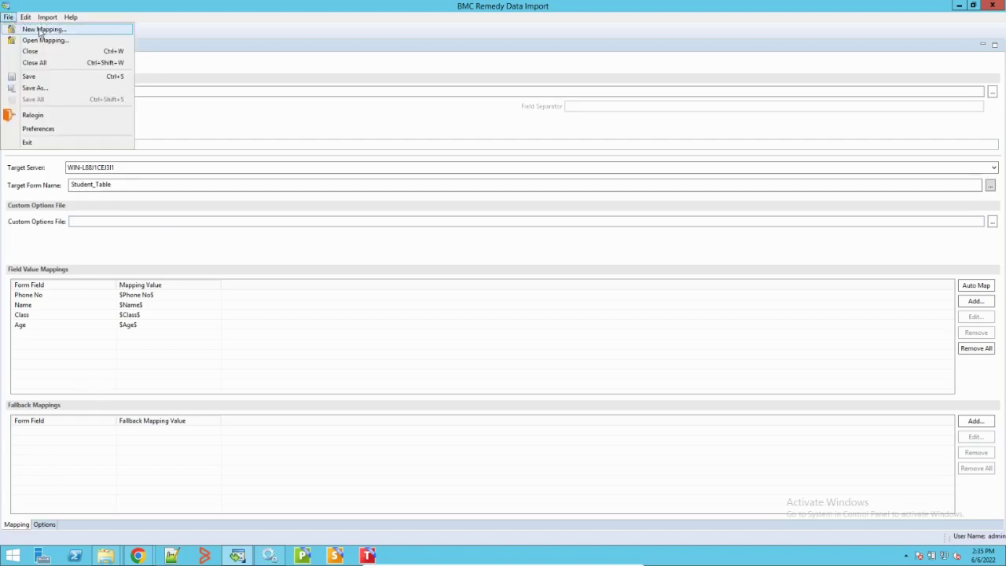
pyautogui.click(32, 115)
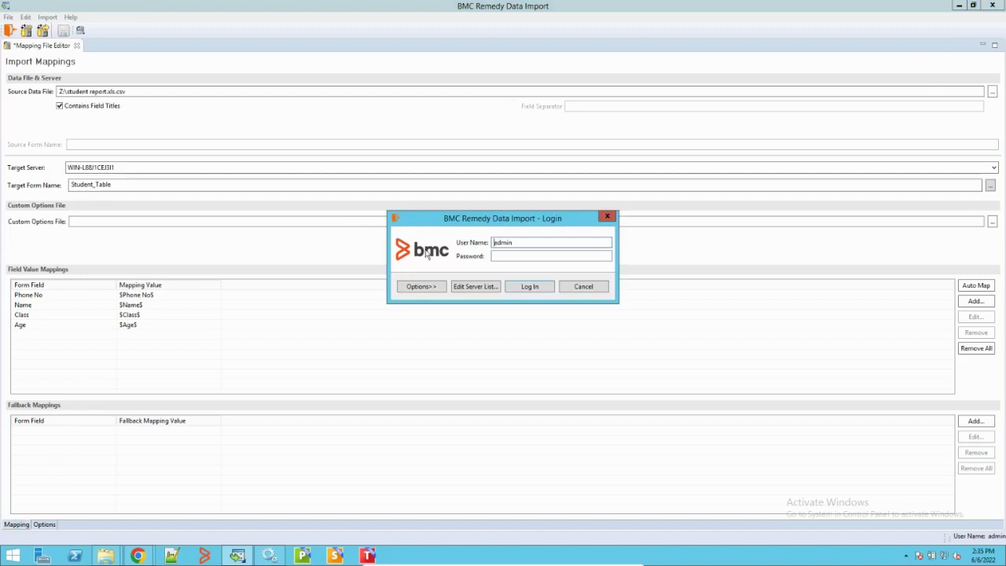
pyautogui.click(509, 255)
pyautogui.press('Return')
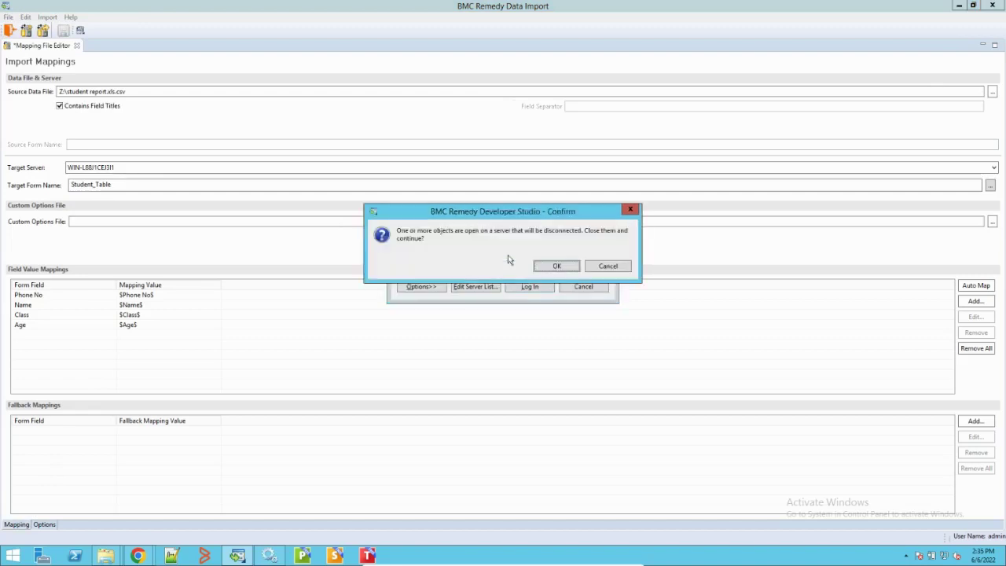
pyautogui.click(569, 266)
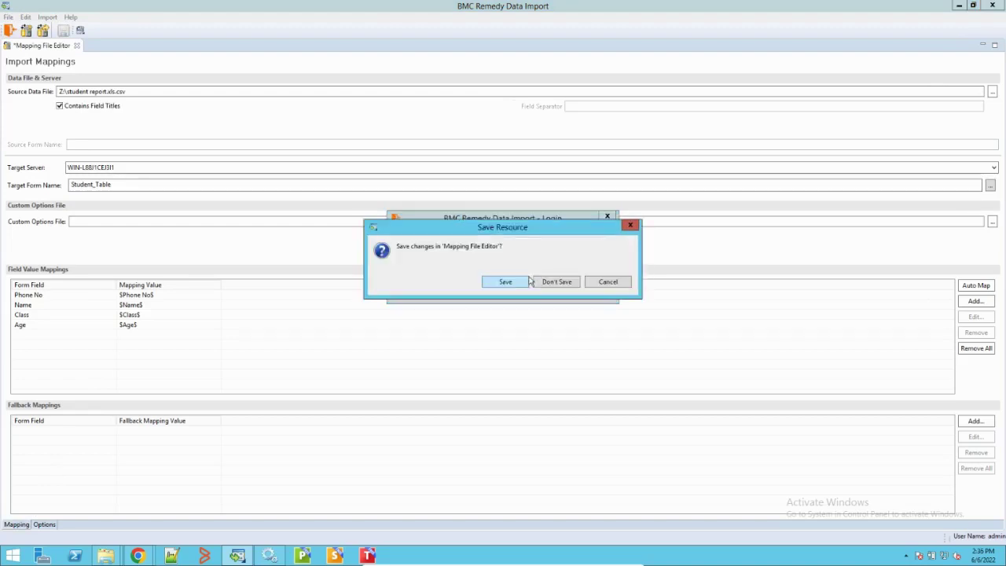
pyautogui.click(555, 285)
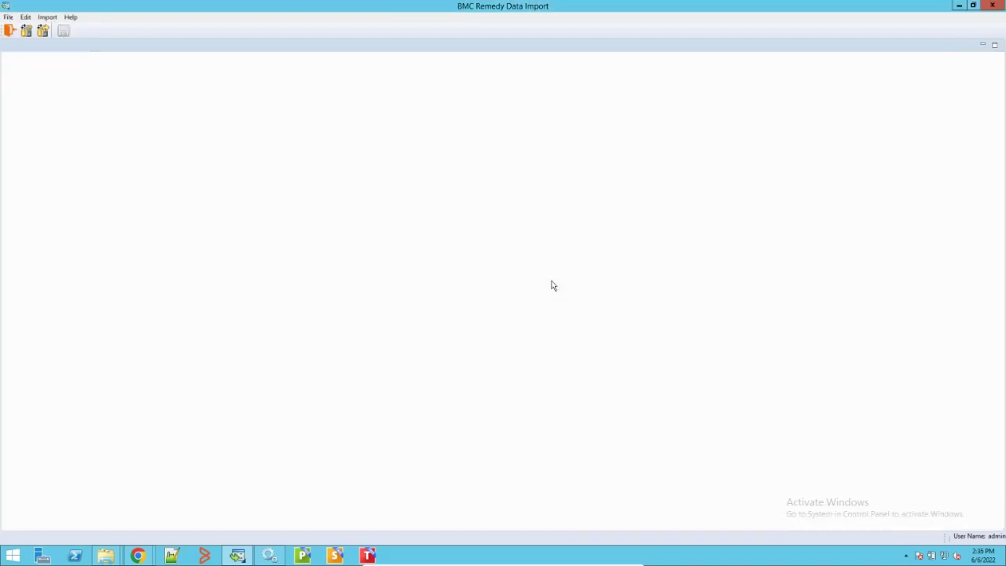
# Step: Create a new import mapping with student report.xls.csv as the source data file, marked as containing field titles
pyautogui.click(26, 31)
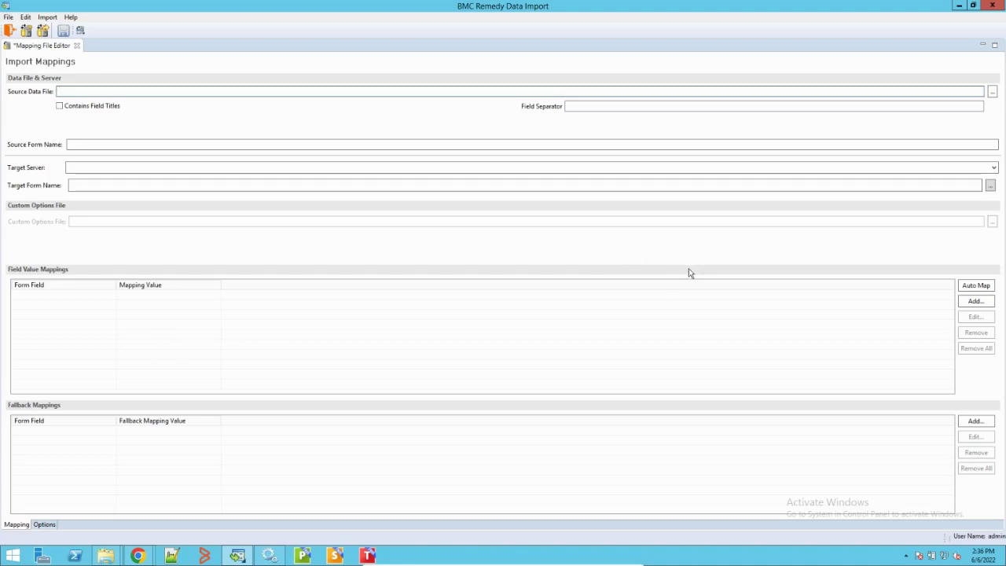
pyautogui.click(993, 92)
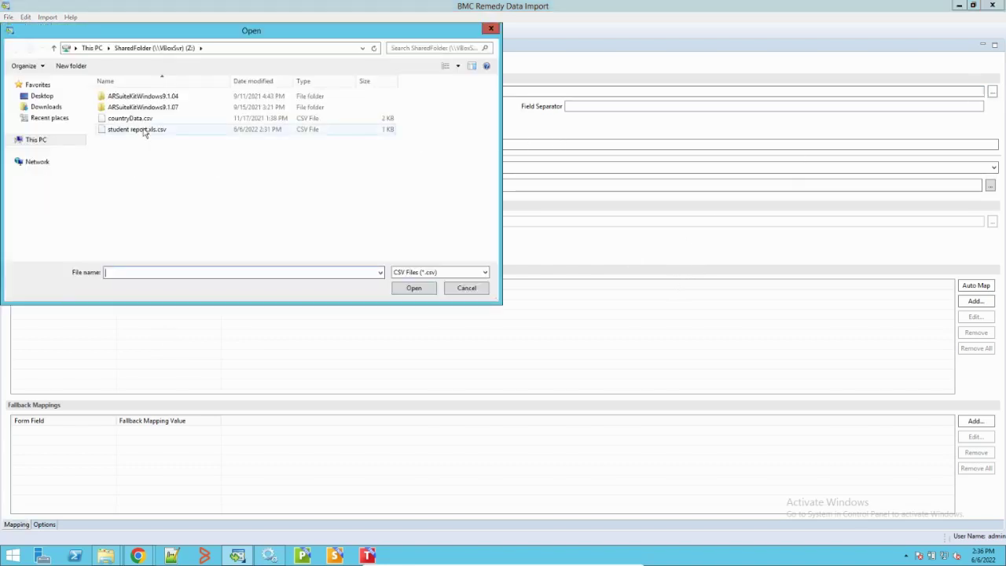
pyautogui.click(140, 133)
pyautogui.click(415, 289)
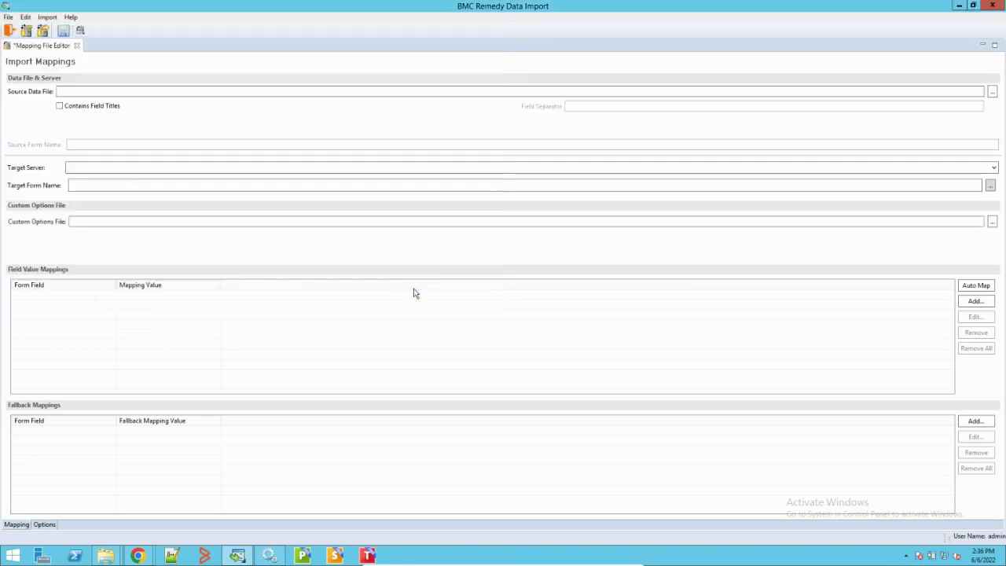
pyautogui.click(60, 106)
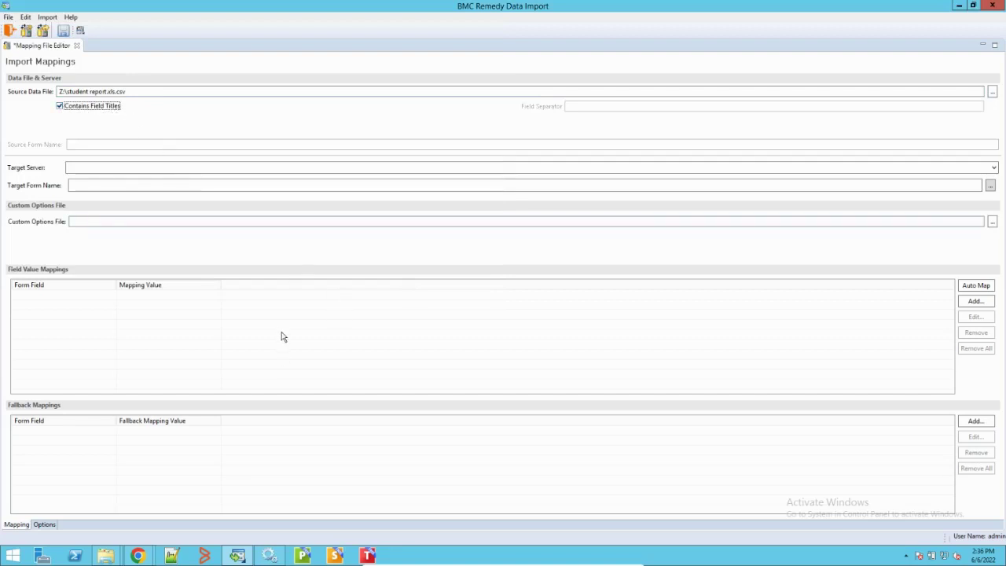
# Step: Set the target server to WIN-L88J1CEJ3I1 and the target form to Student_Table
pyautogui.click(993, 168)
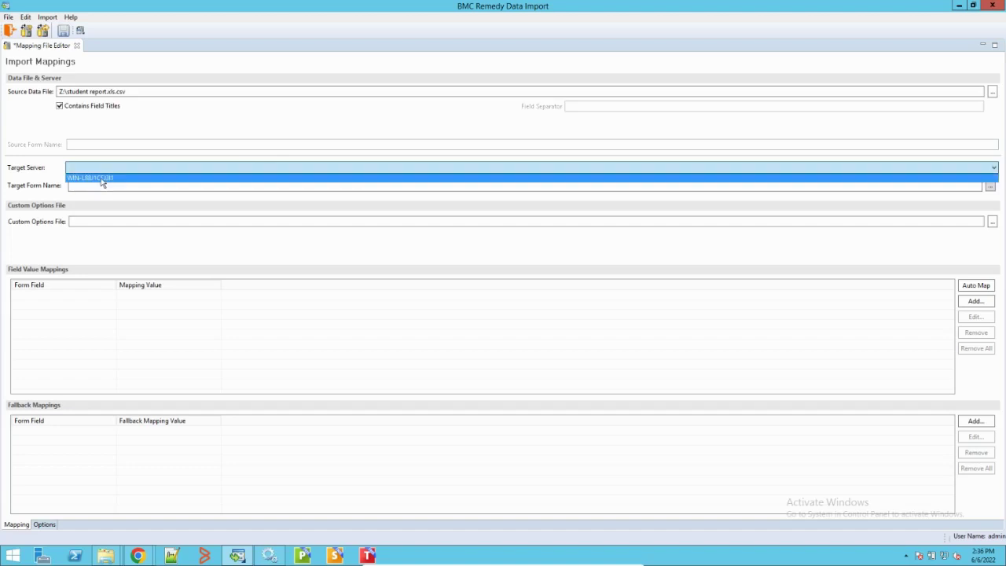
pyautogui.click(102, 179)
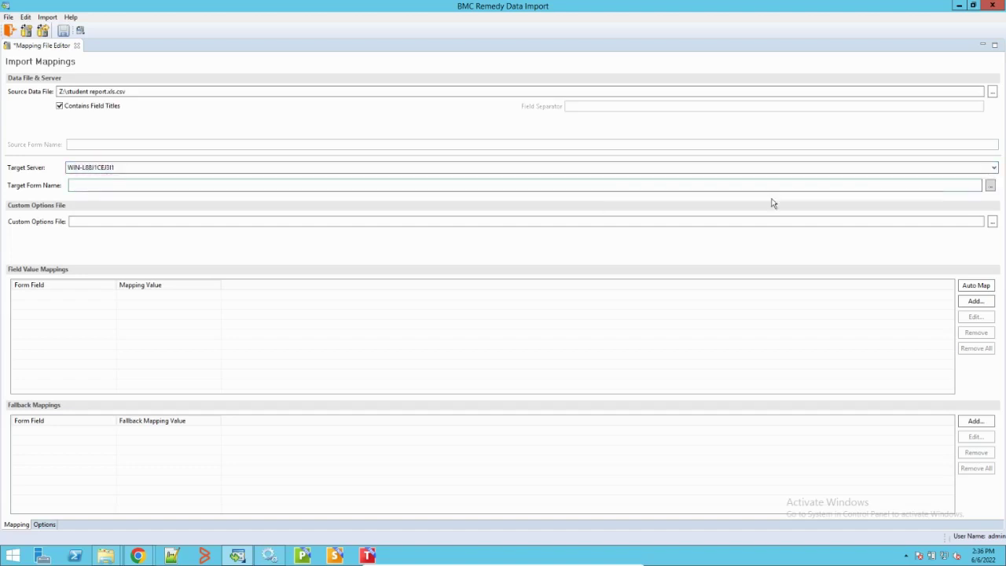
pyautogui.click(991, 187)
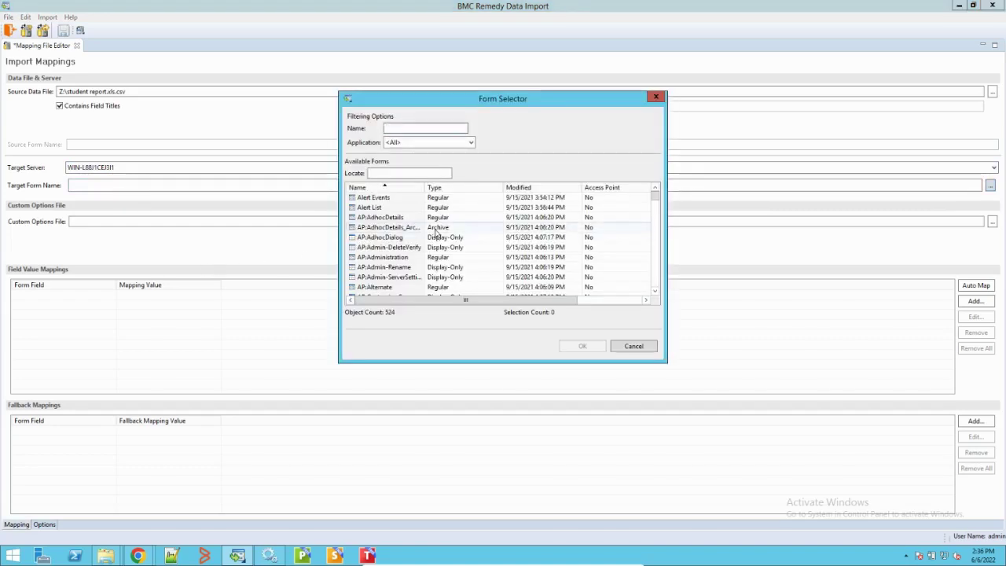
pyautogui.click(393, 228)
pyautogui.write('student')
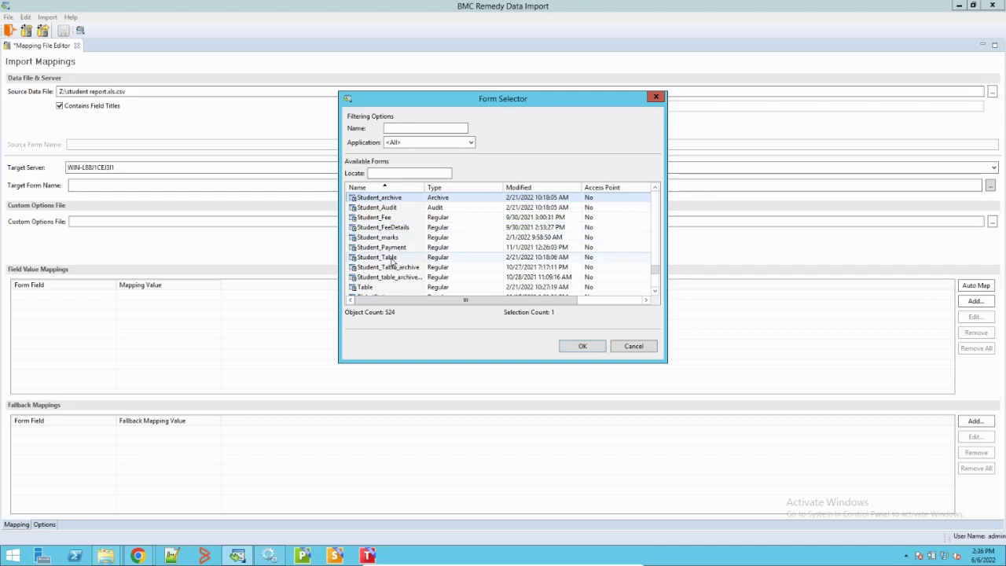
pyautogui.doubleClick(390, 258)
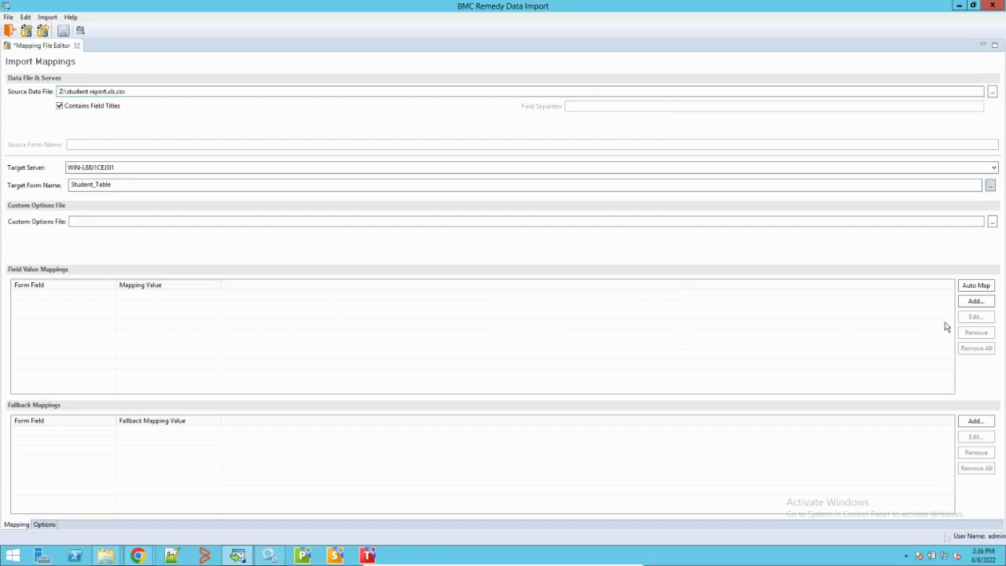
# Step: Auto-map the matching fields, and add a field value mapping that fills the form's rollno field with $RollNo$
pyautogui.click(981, 289)
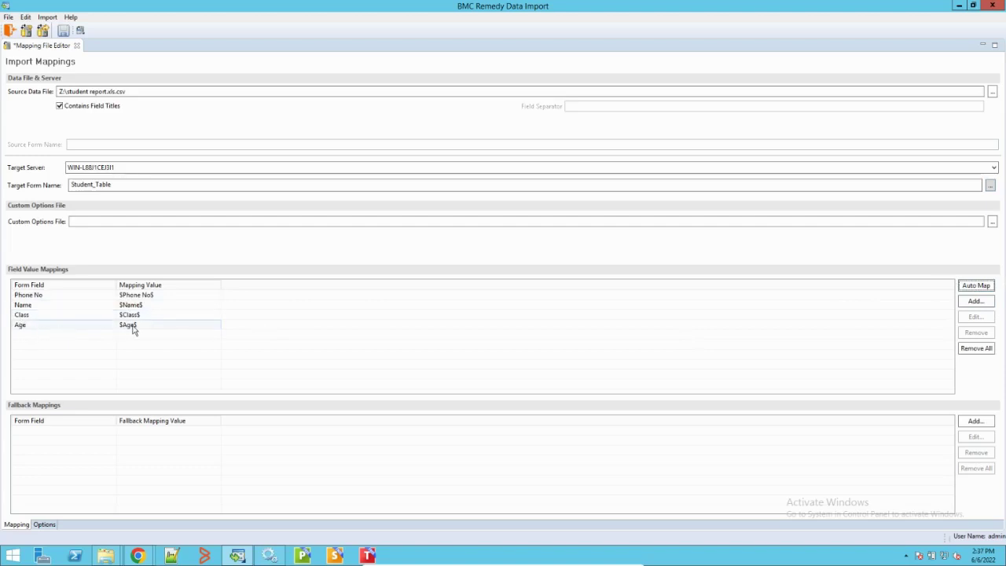
pyautogui.click(977, 302)
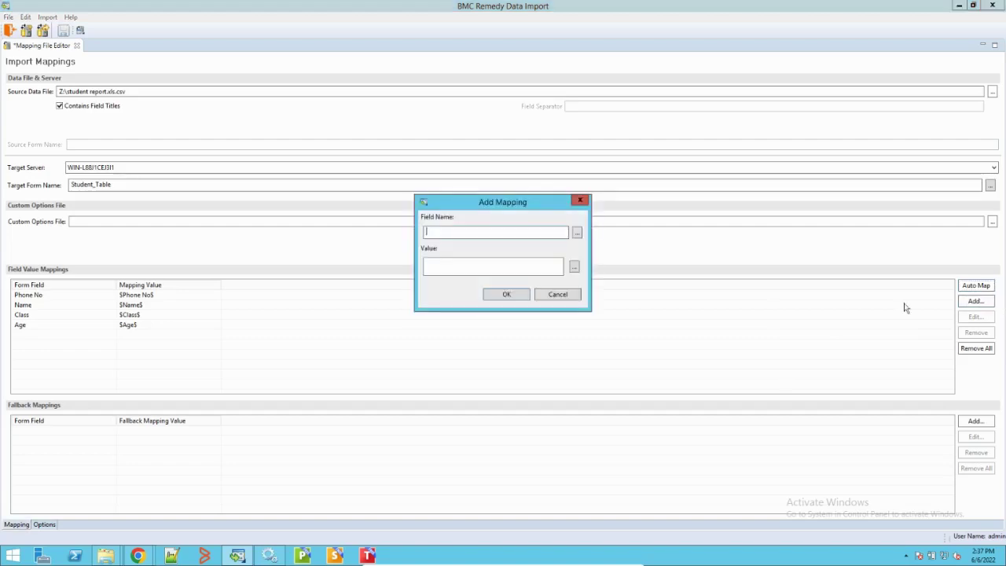
pyautogui.click(577, 234)
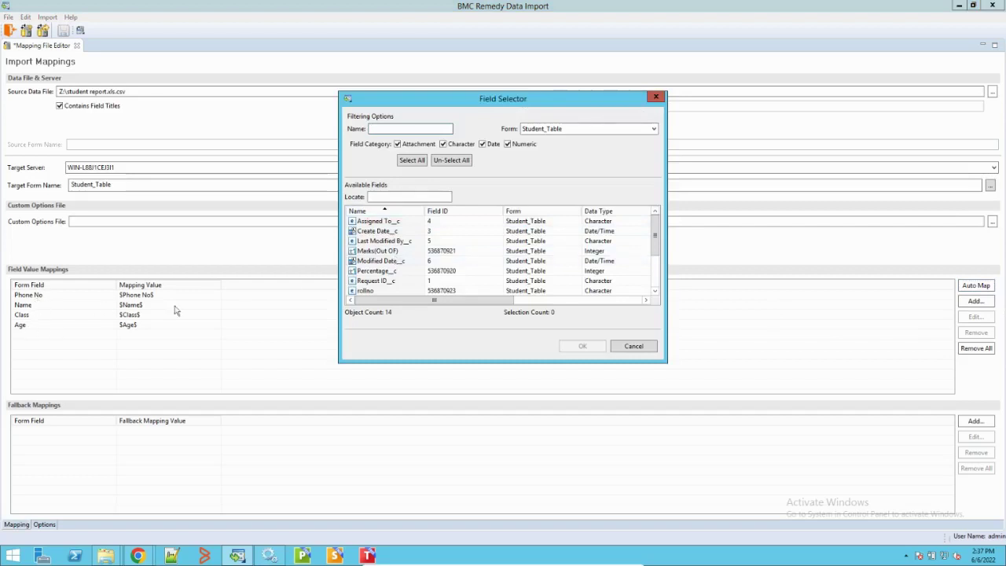
pyautogui.click(366, 290)
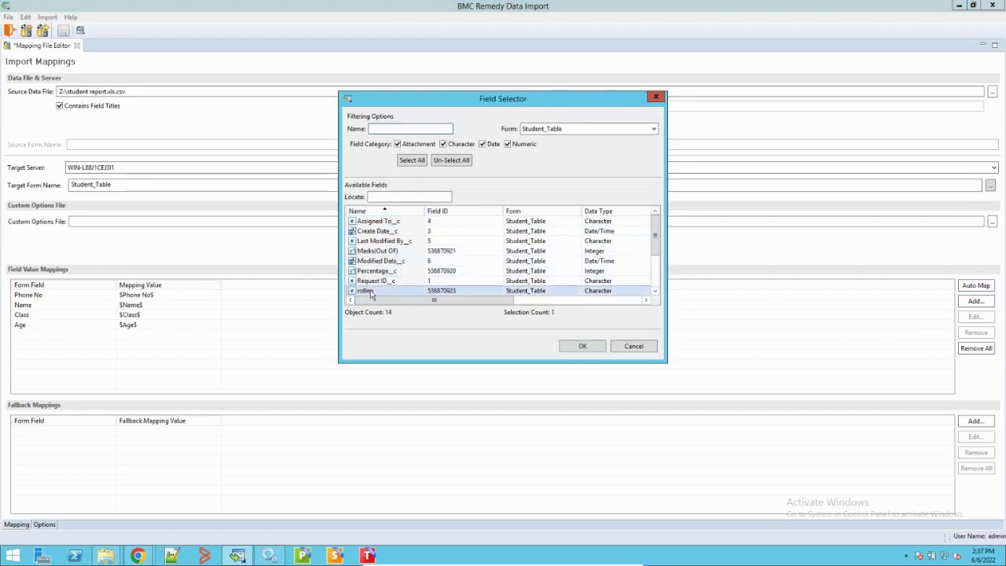
pyautogui.click(583, 346)
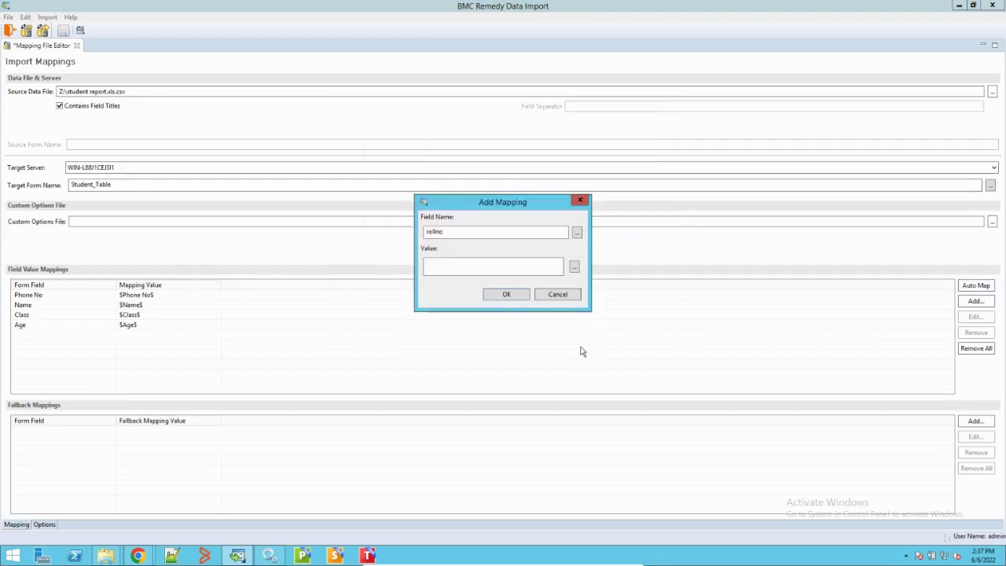
pyautogui.click(575, 268)
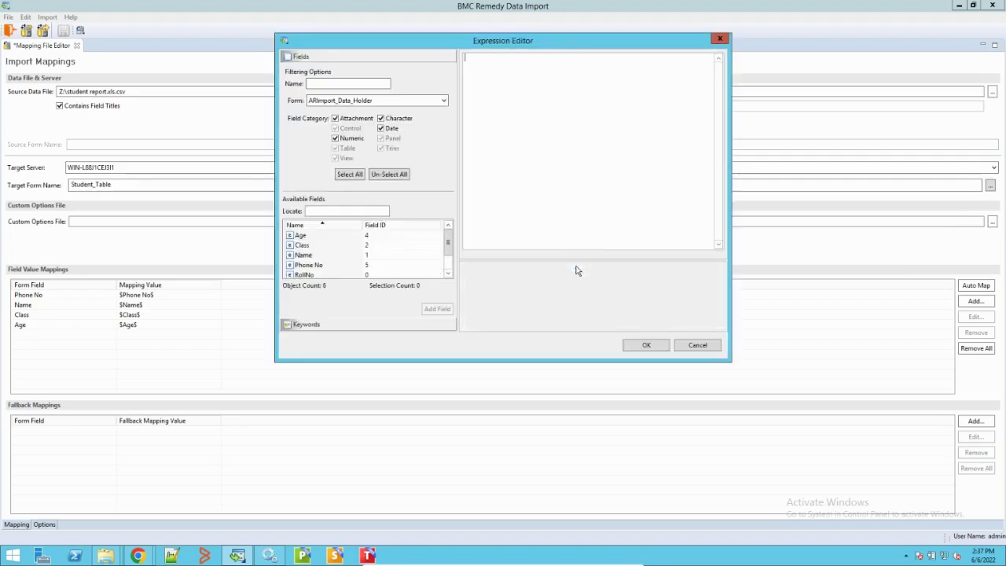
pyautogui.click(306, 275)
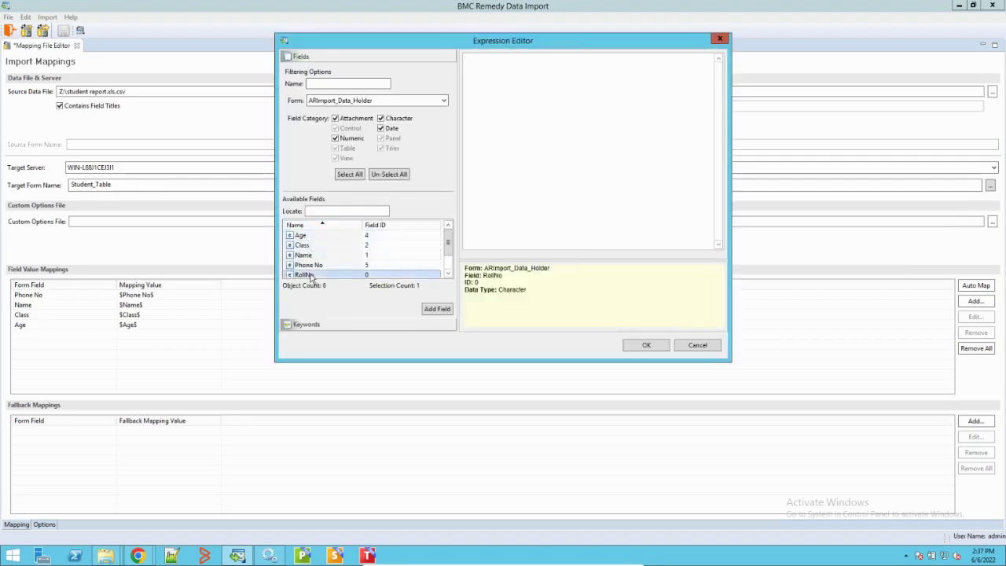
pyautogui.click(445, 311)
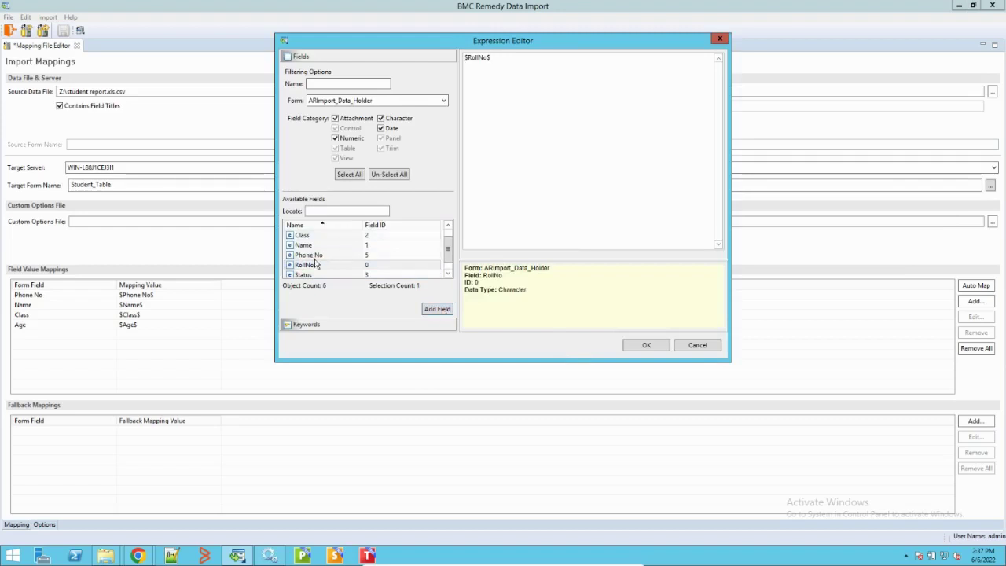
pyautogui.click(644, 345)
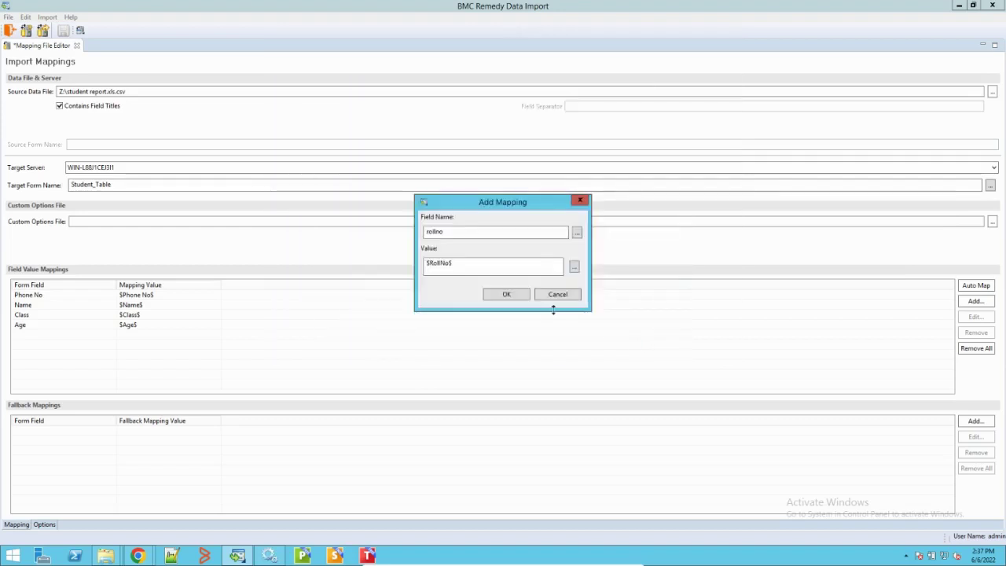
pyautogui.click(510, 294)
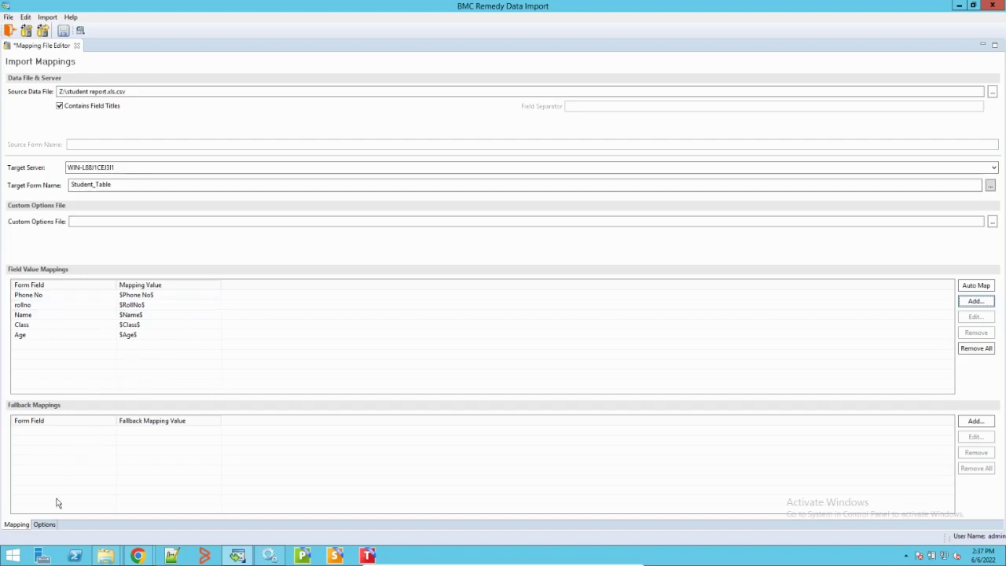
# Step: In the import options, handle duplicate request IDs with Update Old Record with New Record's Data and match duplicates by Custom Fields
pyautogui.click(44, 525)
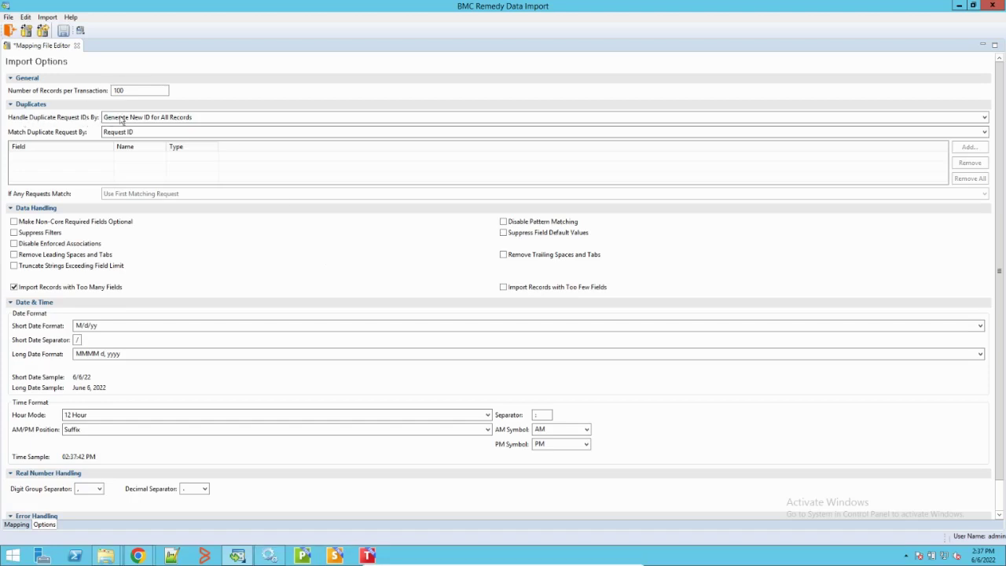
pyautogui.click(845, 117)
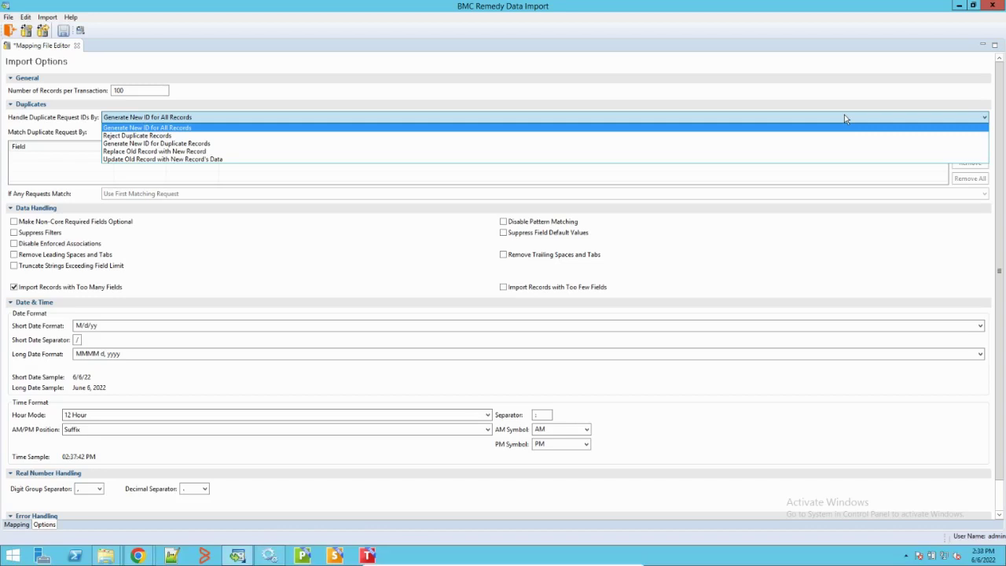
pyautogui.click(161, 137)
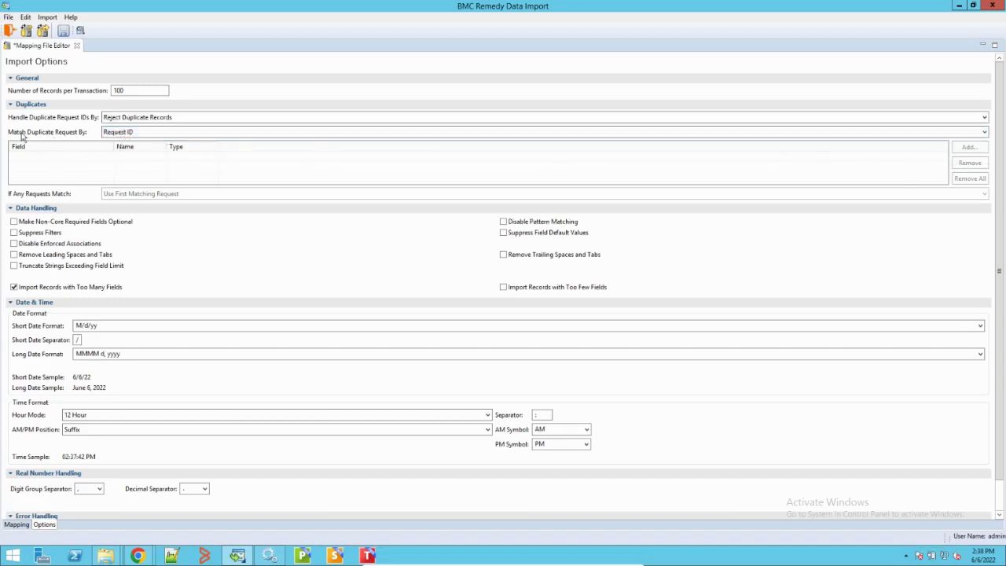
pyautogui.click(126, 134)
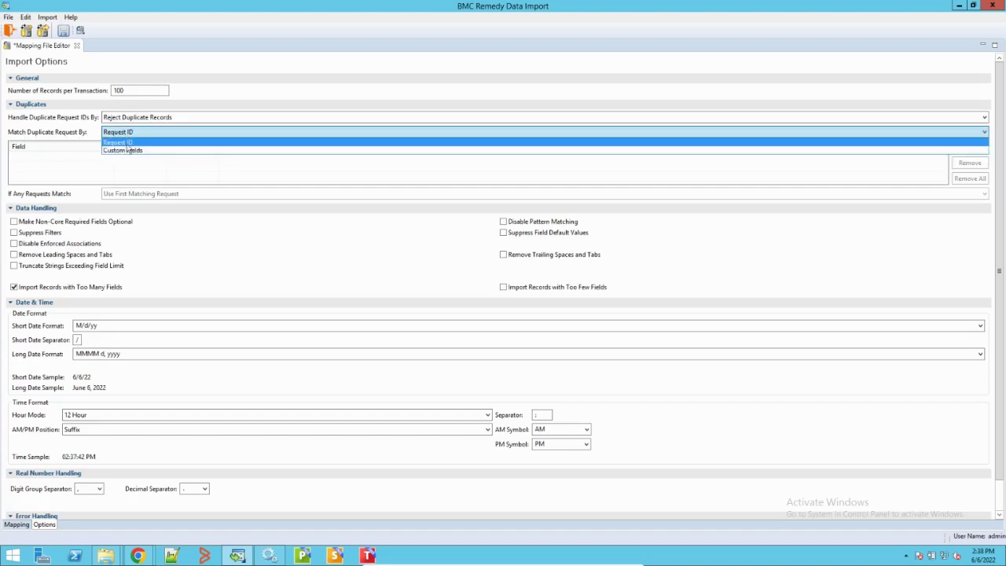
pyautogui.click(127, 150)
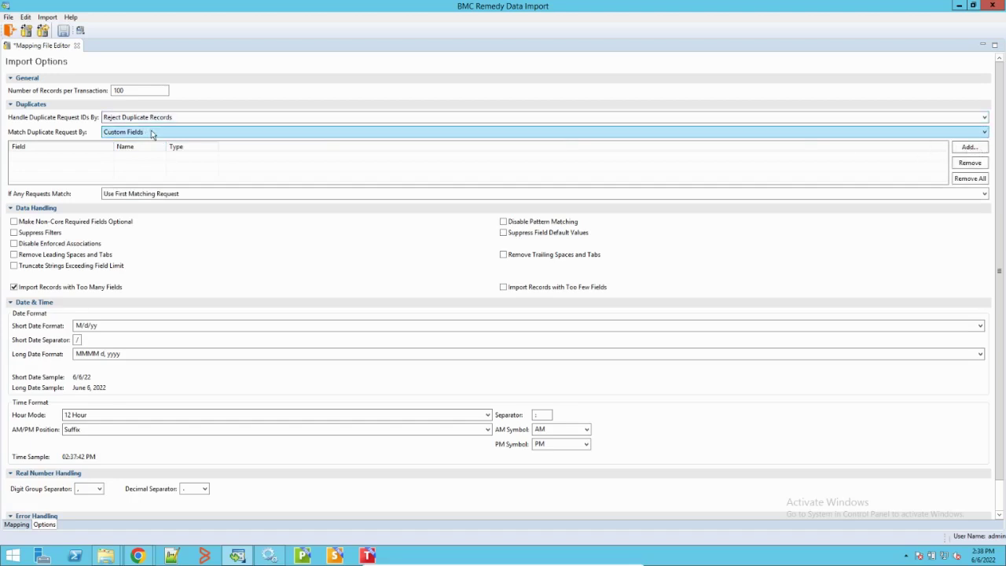
pyautogui.click(155, 118)
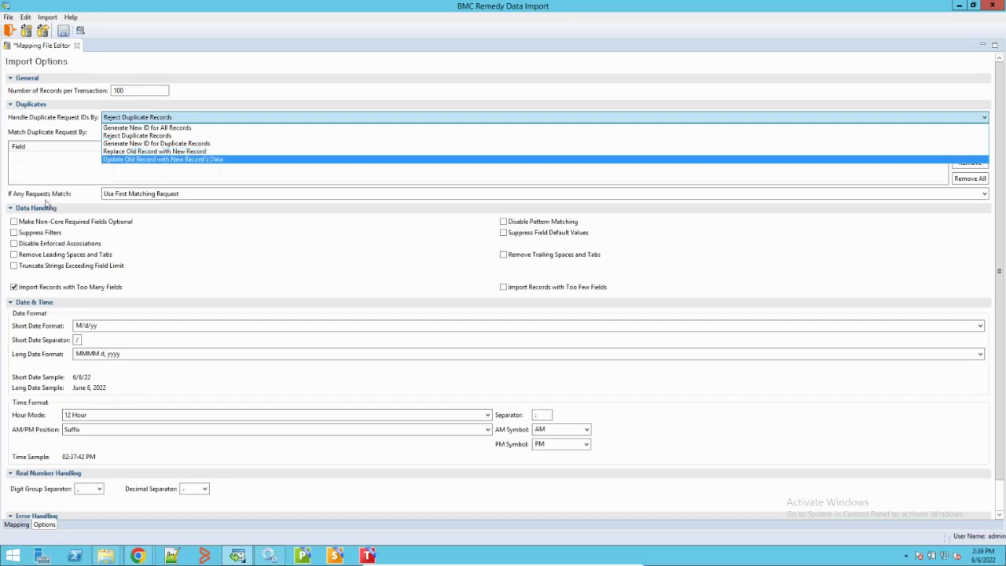
pyautogui.click(206, 230)
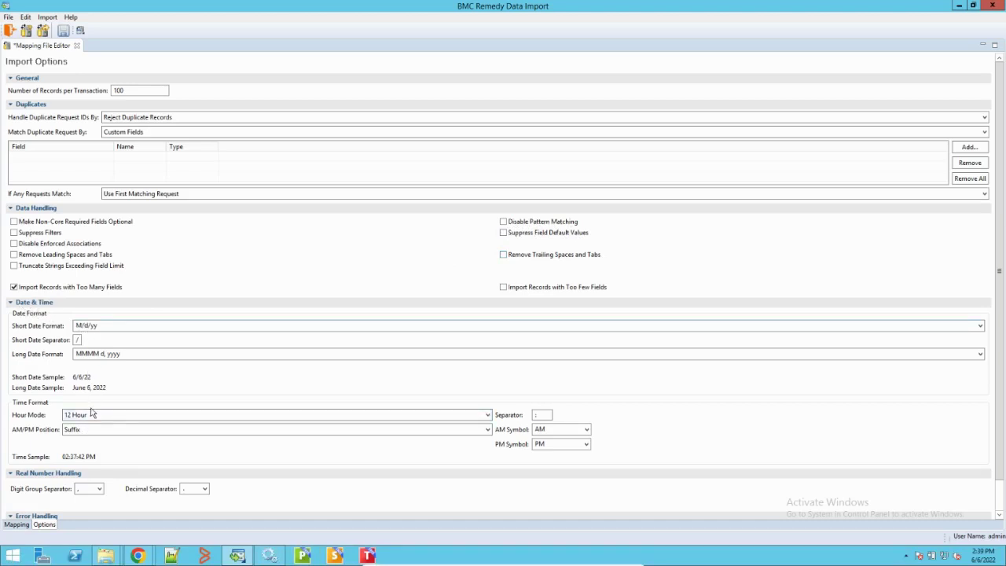
pyautogui.scroll(-3, 146, 480)
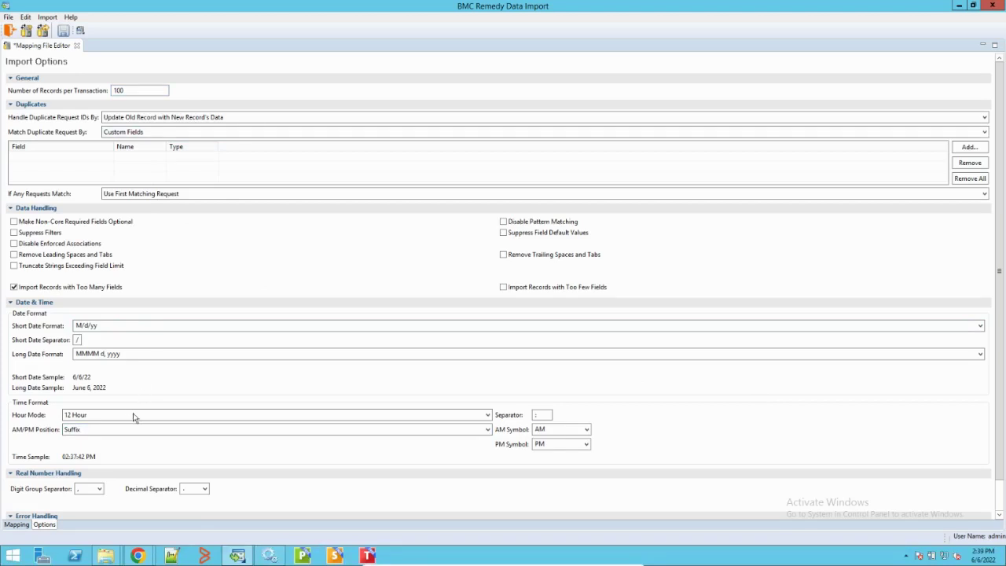
# Step: Return to the field mappings, run the import into Student_Table and dismiss the completion message
pyautogui.click(18, 526)
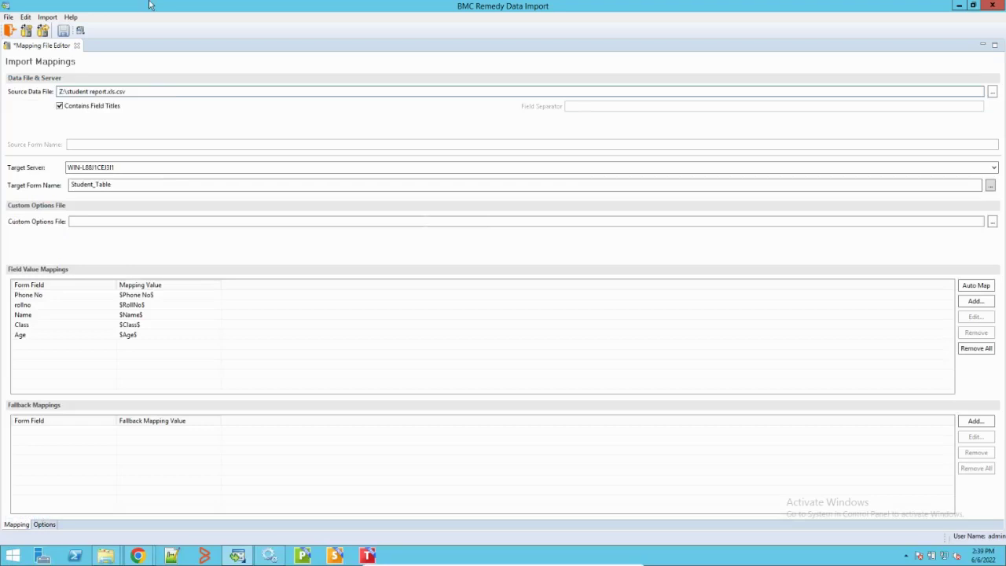
pyautogui.click(80, 33)
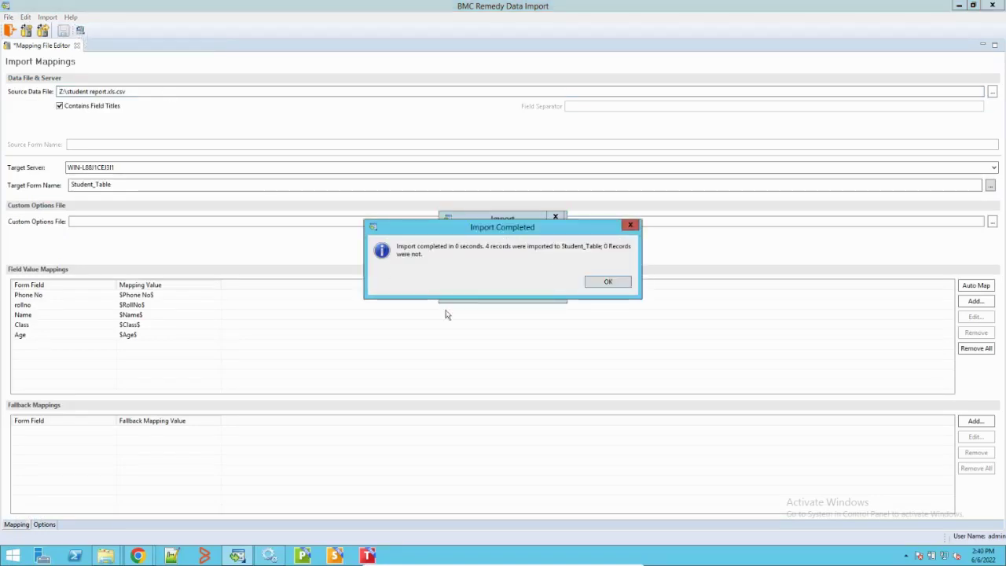
pyautogui.click(606, 283)
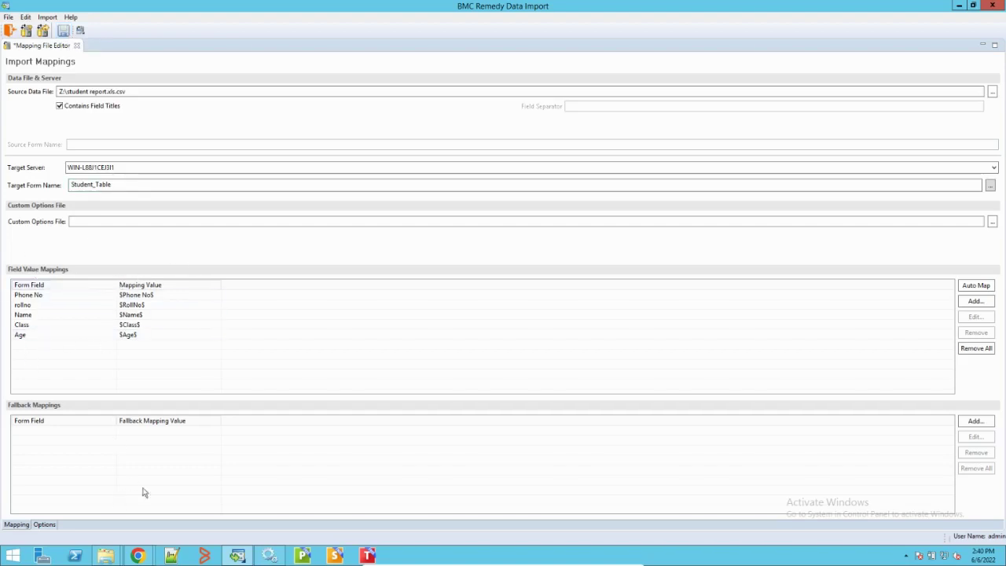
# Step: Switch to the Student_Table form in Chrome, refresh the results list and examine the last three student records
pyautogui.moveTo(147, 554)
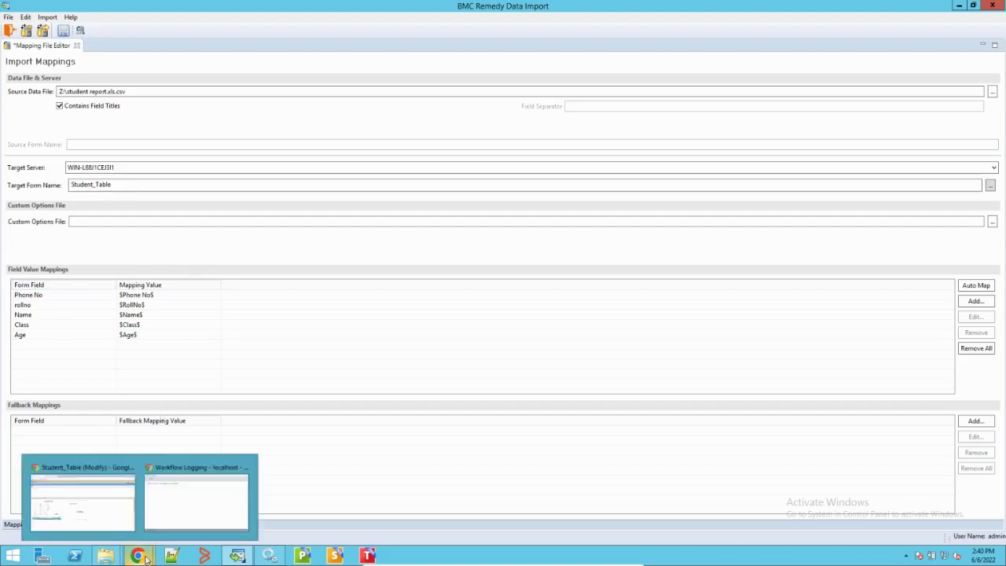
pyautogui.click(97, 498)
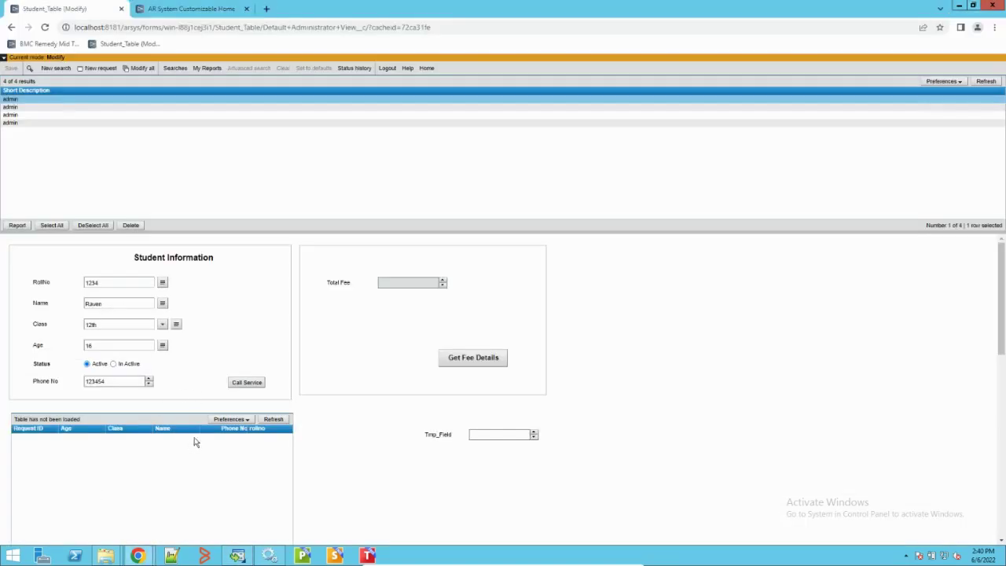
pyautogui.click(986, 82)
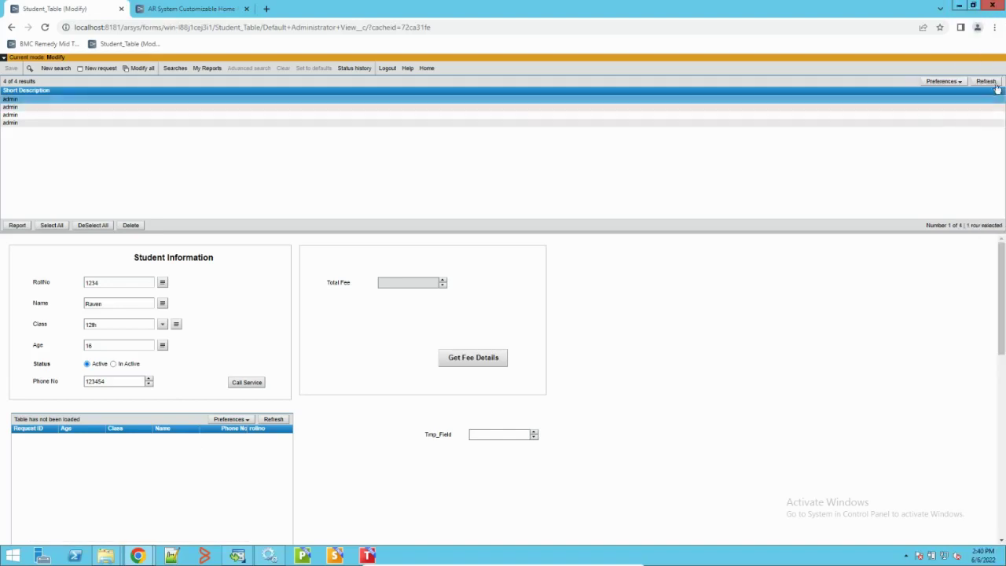
pyautogui.click(987, 82)
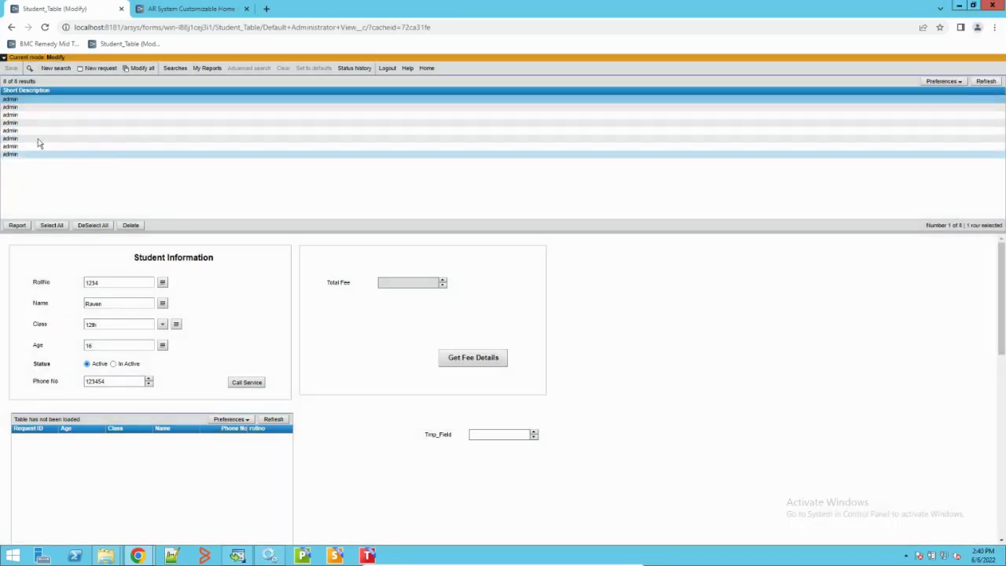
pyautogui.click(24, 138)
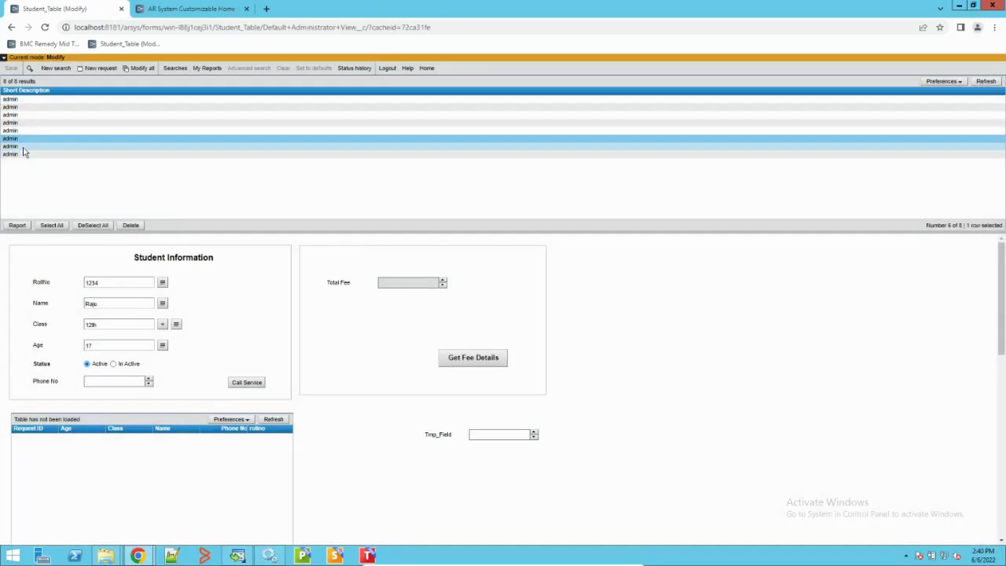
pyautogui.click(16, 146)
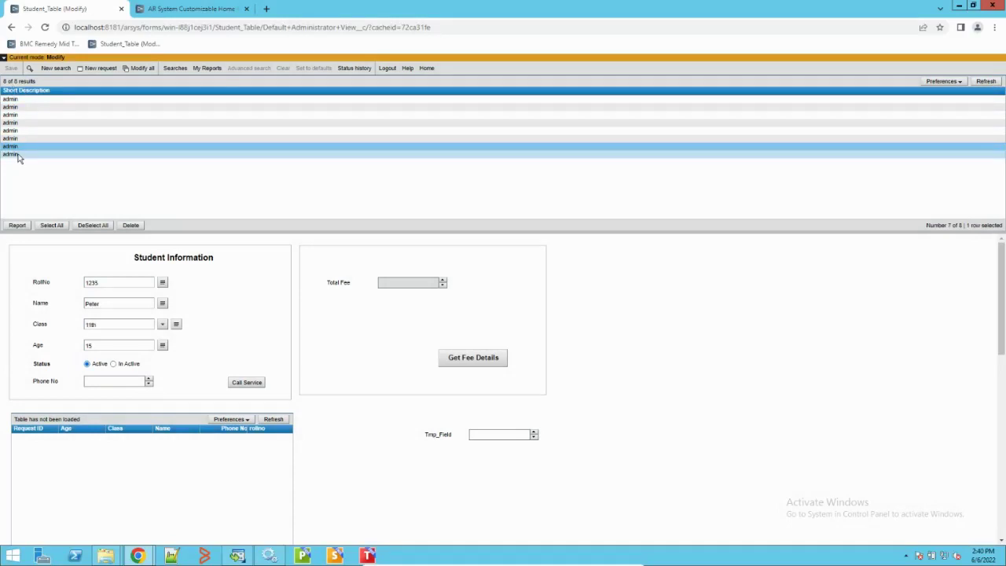
pyautogui.click(18, 155)
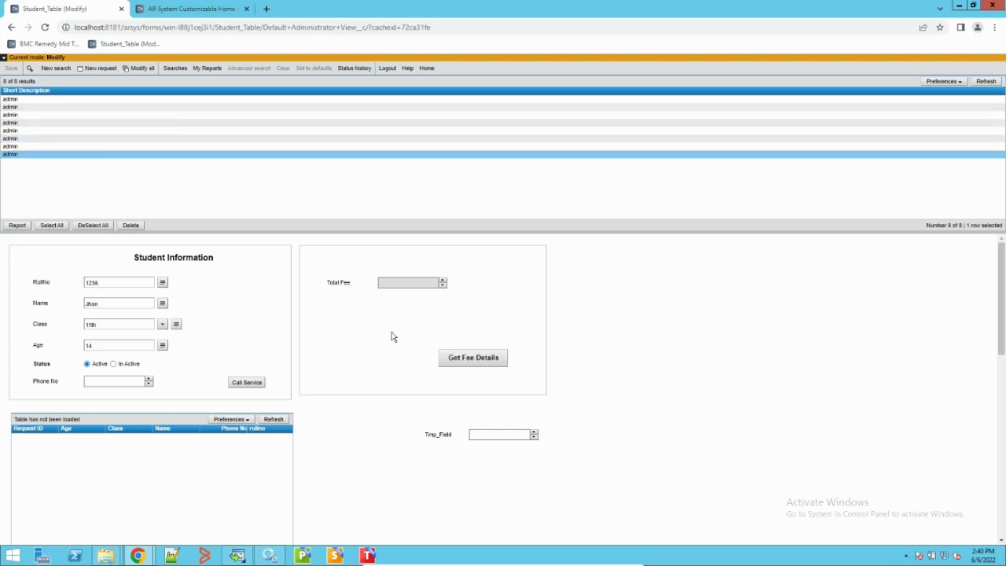
pyautogui.click(22, 147)
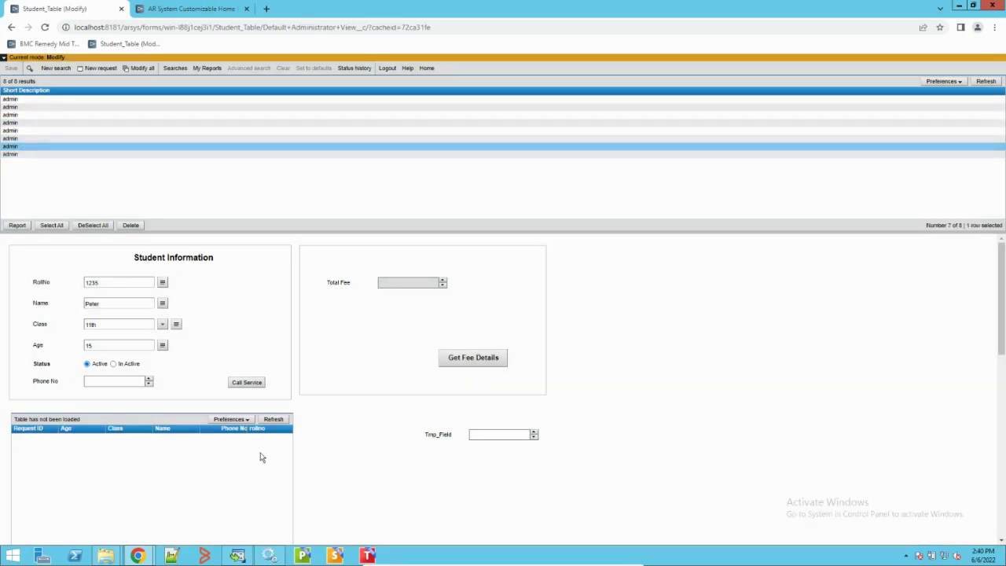
# Step: Switch back to BMC Remedy Data Import and review the import options, including duplicate handling
pyautogui.click(236, 557)
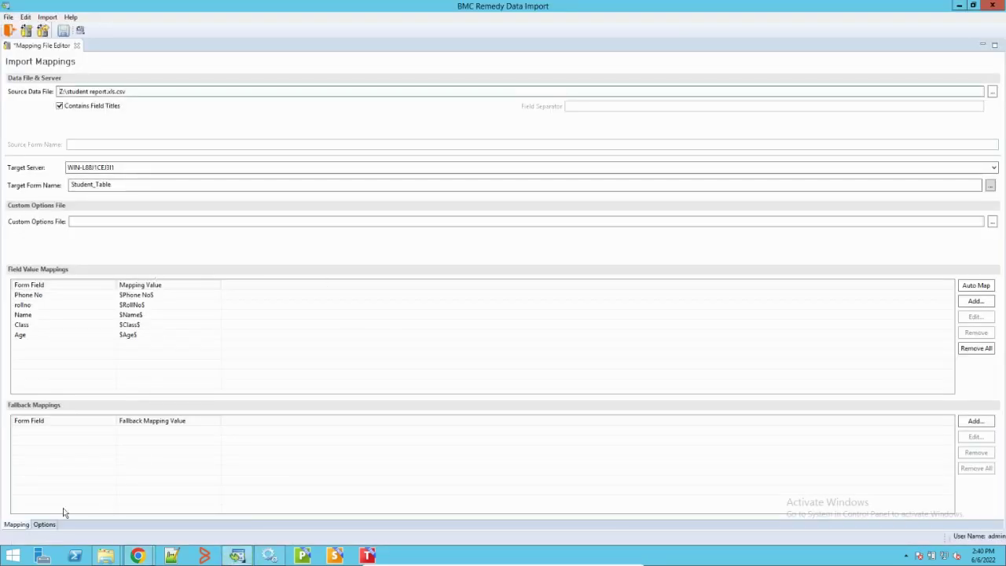
pyautogui.click(43, 525)
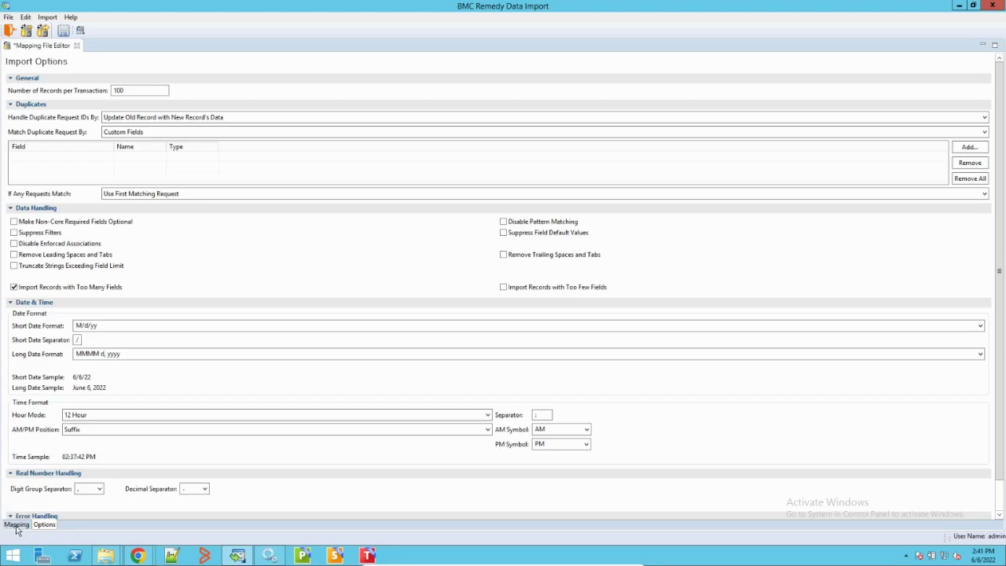
pyautogui.click(16, 525)
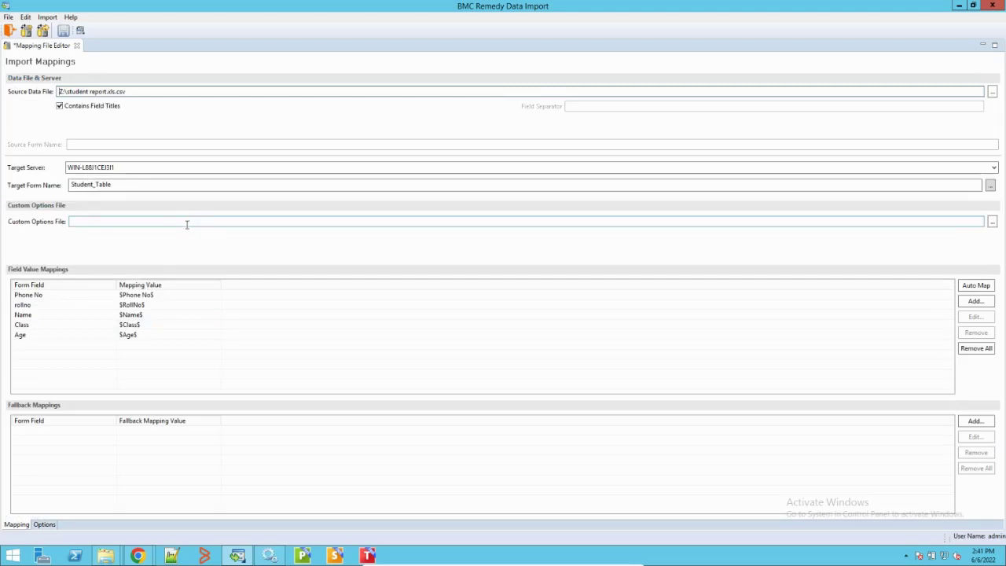
# Step: Examine which file types can be chosen as the source data file, keeping the current file
pyautogui.click(993, 93)
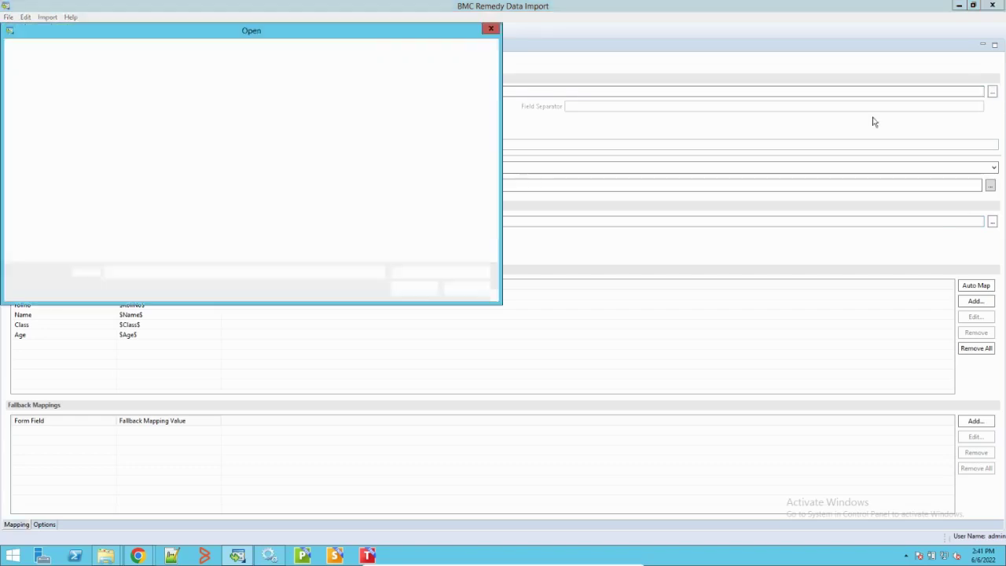
pyautogui.click(429, 273)
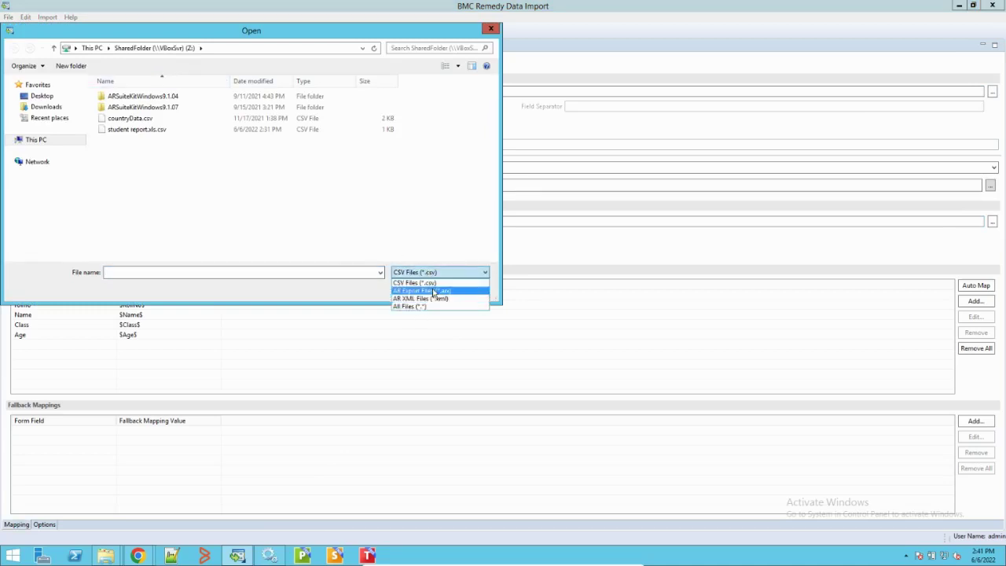
pyautogui.click(339, 296)
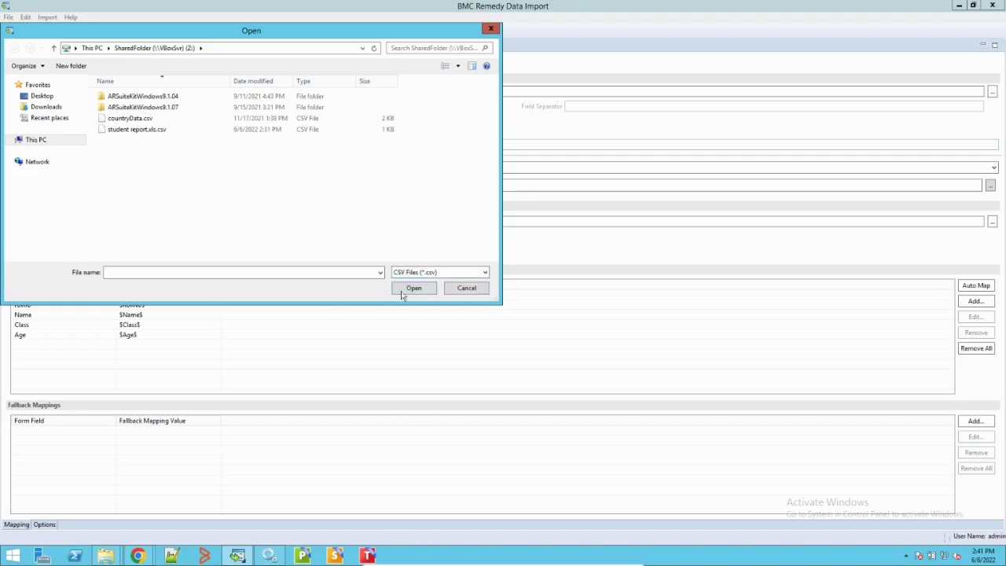
pyautogui.click(467, 289)
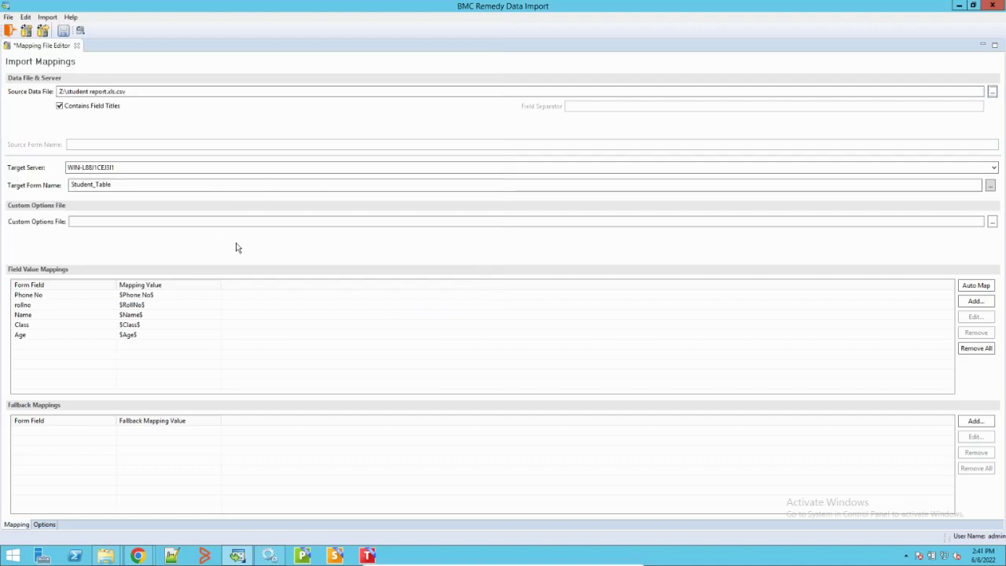